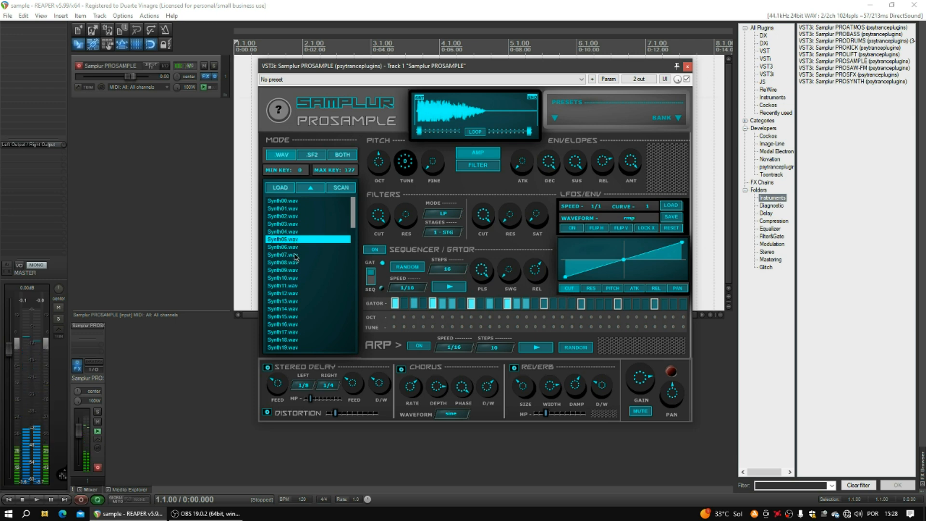
Load Synth08.wav, then switch to SF2 mode and load PSYP Infinite Leads.sf2.
{"action": "left_click", "coordinate": [296, 264]}
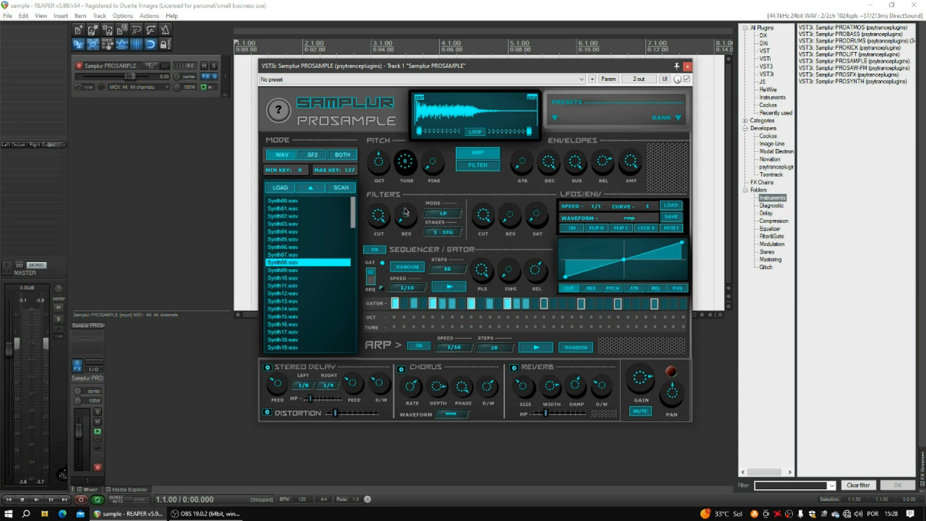
{"action": "left_click", "coordinate": [311, 159]}
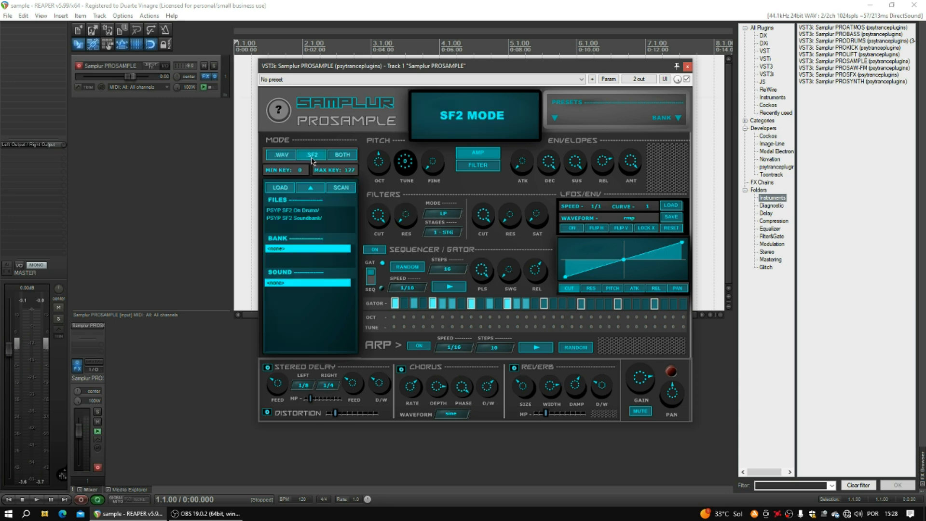
{"action": "left_click", "coordinate": [309, 218]}
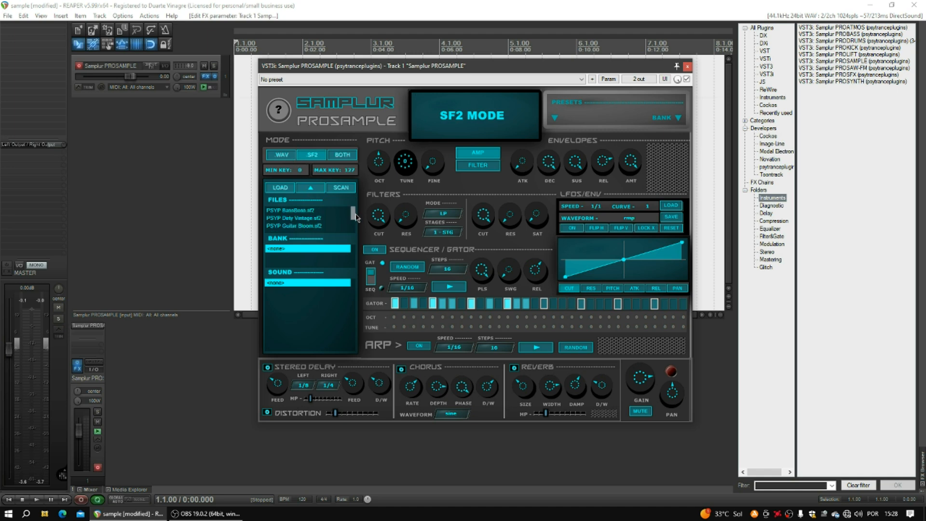
{"action": "scroll", "coordinate": [356, 231], "scroll_direction": "down", "scroll_amount": 3}
{"action": "left_click", "coordinate": [303, 211]}
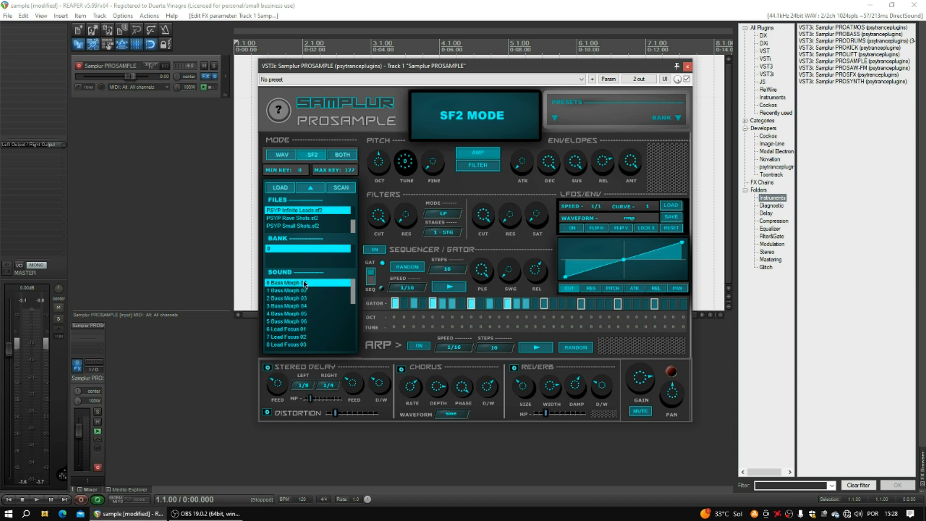
Toggle between WAV and SF2 modes a few times, ending in WAV mode.
{"action": "left_click", "coordinate": [289, 159]}
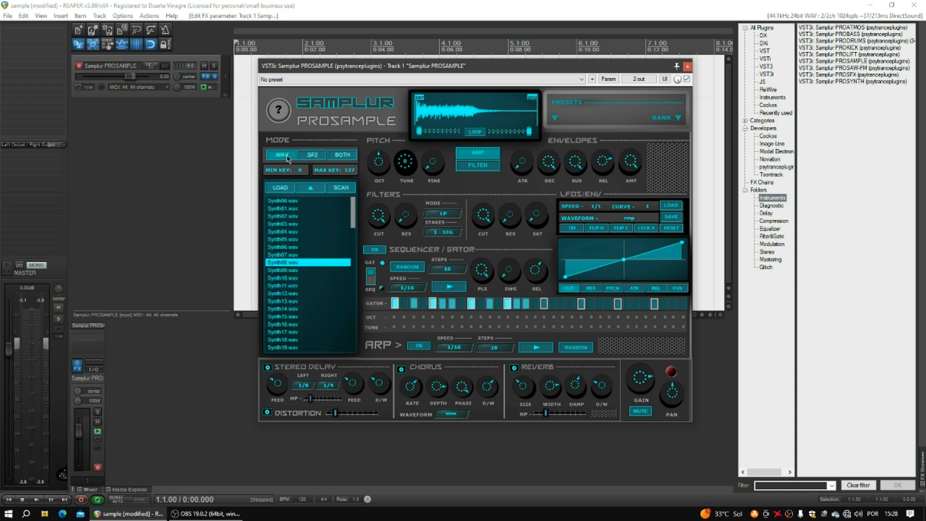
{"action": "left_click", "coordinate": [312, 156]}
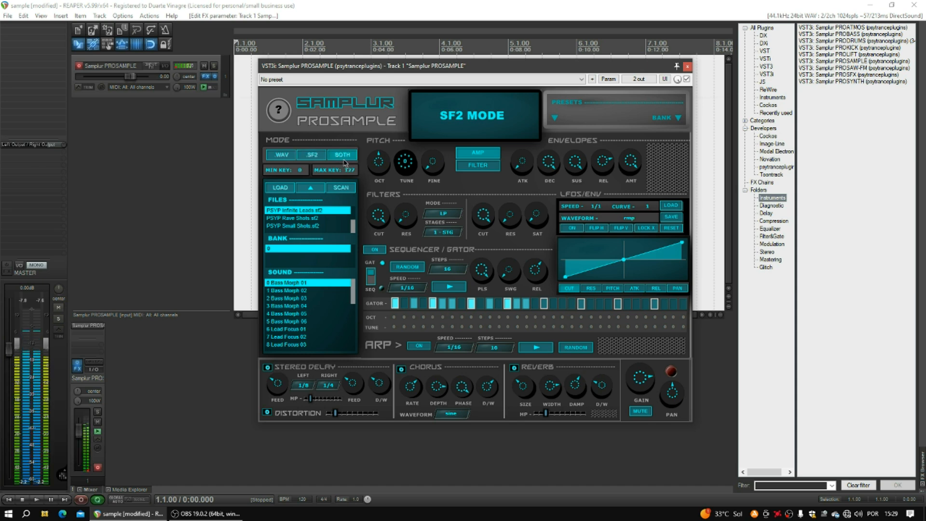
{"action": "left_click", "coordinate": [289, 156]}
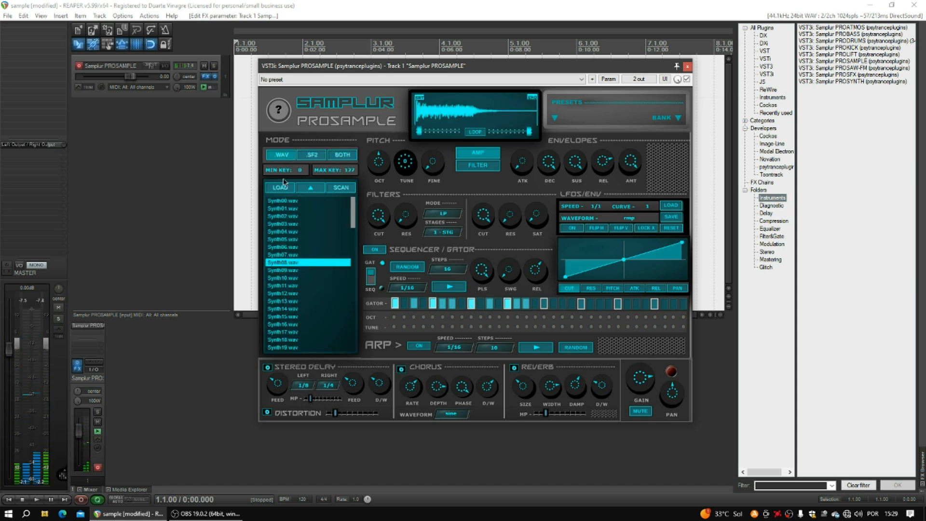
{"action": "left_click", "coordinate": [313, 159]}
{"action": "left_click", "coordinate": [284, 157]}
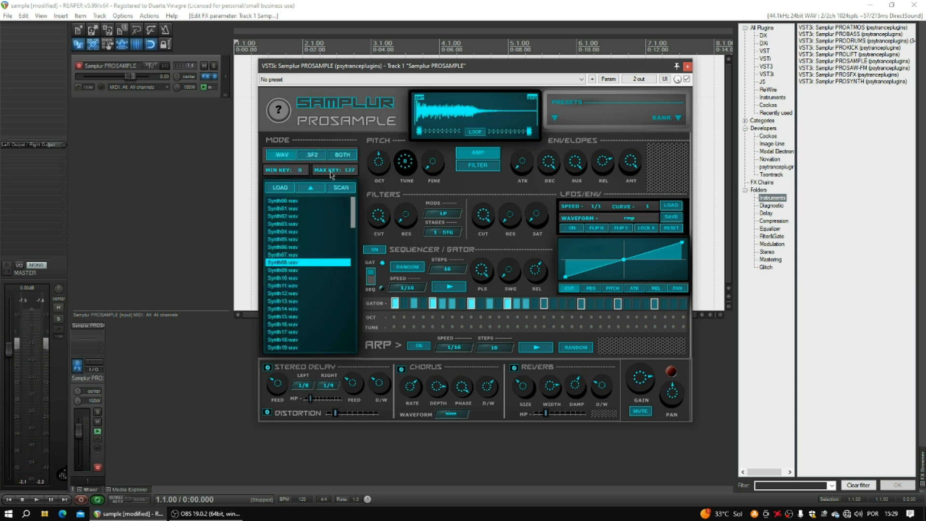
Split the keyboard: WAV minimum key 31 and SF2 maximum key 31.
{"action": "left_click", "coordinate": [300, 172]}
{"action": "left_click", "coordinate": [304, 455]}
{"action": "left_click", "coordinate": [312, 156]}
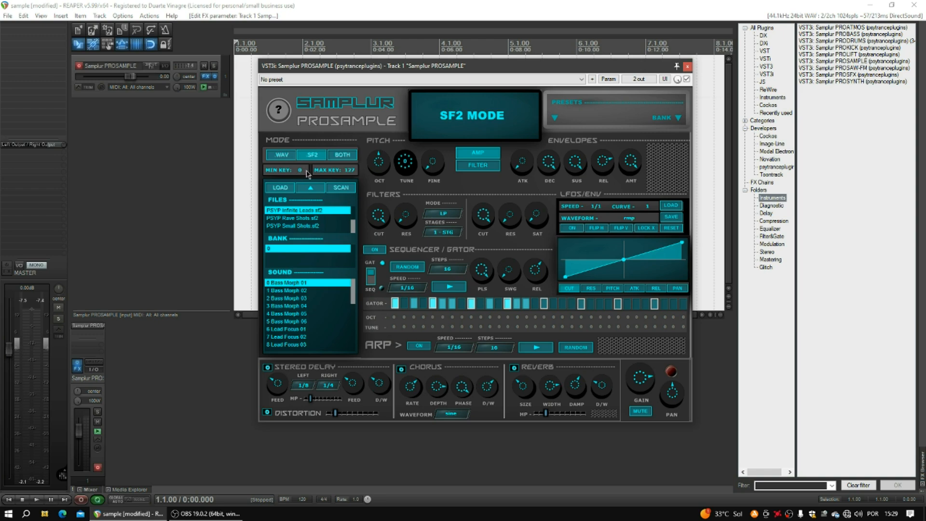
{"action": "left_click", "coordinate": [347, 171]}
{"action": "left_click", "coordinate": [354, 457]}
Reset the SF2 maximum key to 127 and the WAV minimum key to 0, finishing in WAV mode.
{"action": "left_click", "coordinate": [346, 176]}
{"action": "left_click", "coordinate": [447, 459]}
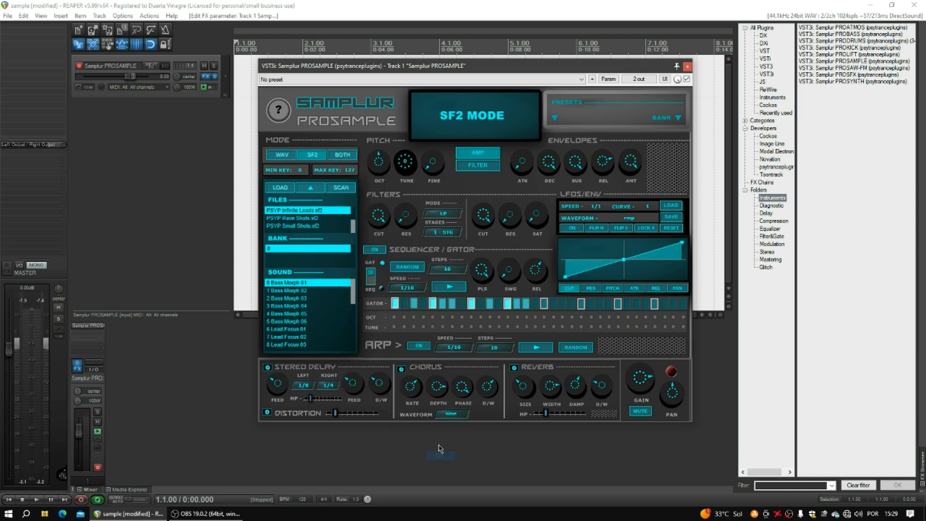
{"action": "left_click", "coordinate": [285, 154]}
{"action": "left_click", "coordinate": [355, 171]}
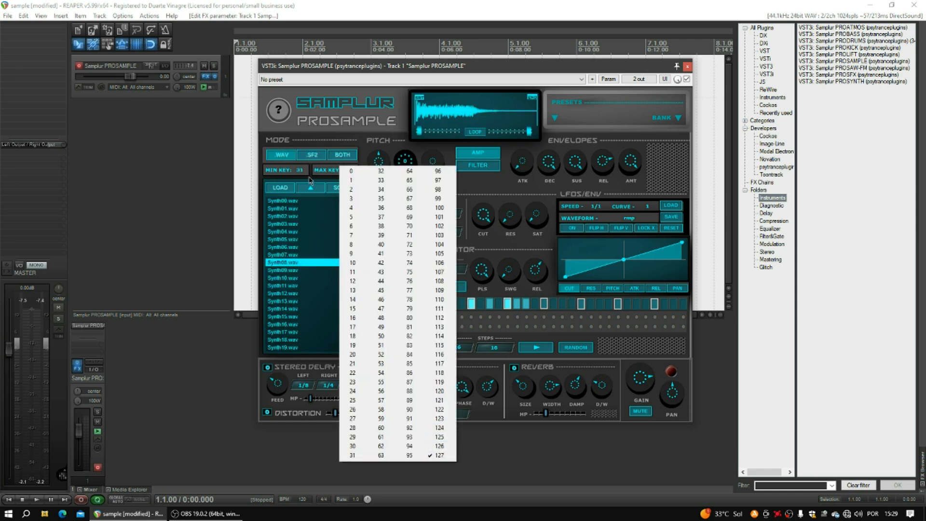
{"action": "left_click", "coordinate": [298, 172]}
{"action": "left_click", "coordinate": [298, 171]}
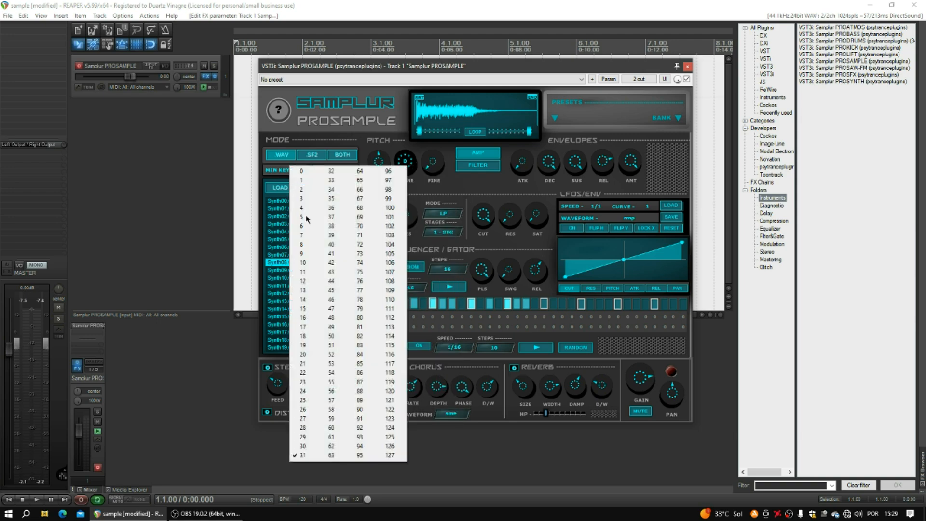
{"action": "left_click", "coordinate": [303, 172]}
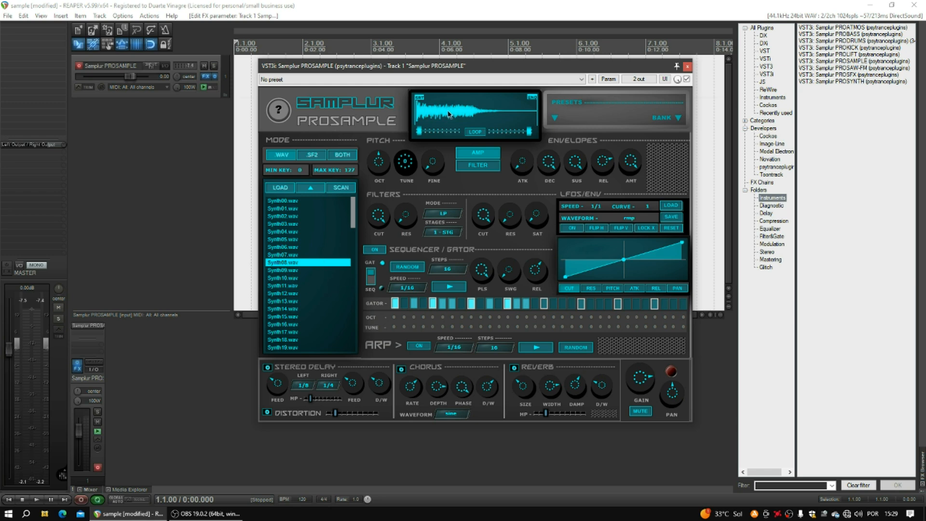
{"action": "left_click", "coordinate": [313, 156]}
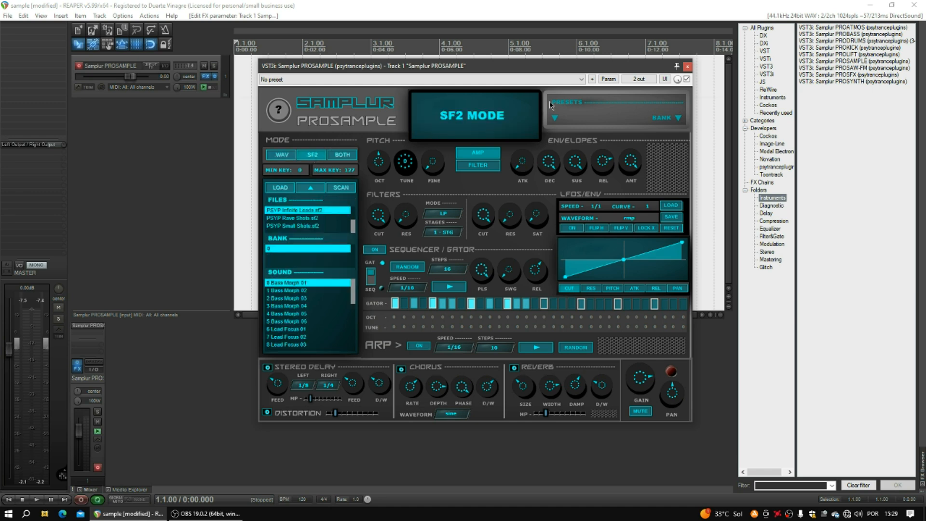
{"action": "left_click", "coordinate": [284, 158]}
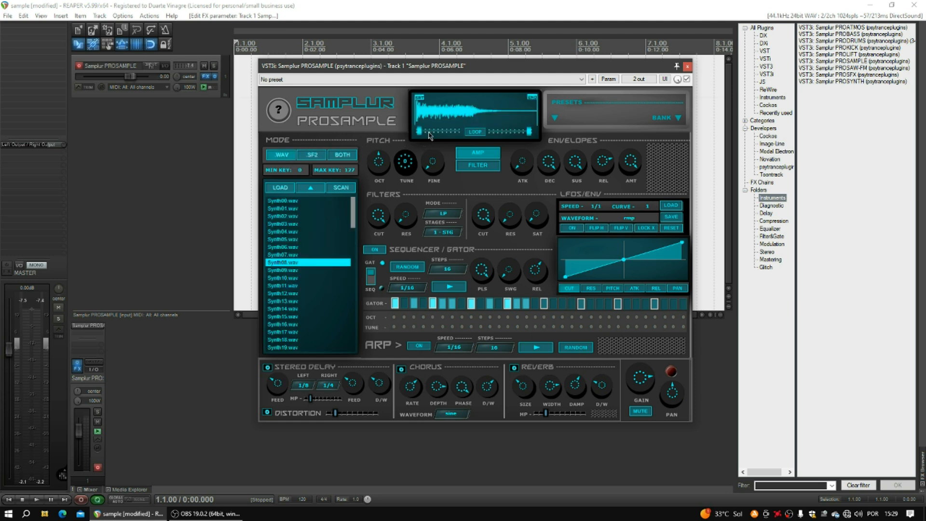
Try different start, end and loop points on Synth08.wav, then trim its end point slightly.
{"action": "mouse_move", "coordinate": [420, 131]}
{"action": "left_mouse_down"}
{"action": "mouse_move", "coordinate": [467, 136]}
{"action": "mouse_move", "coordinate": [418, 152]}
{"action": "left_mouse_up"}
{"action": "left_click_drag", "start_coordinate": [531, 131], "coordinate": [581, 135]}
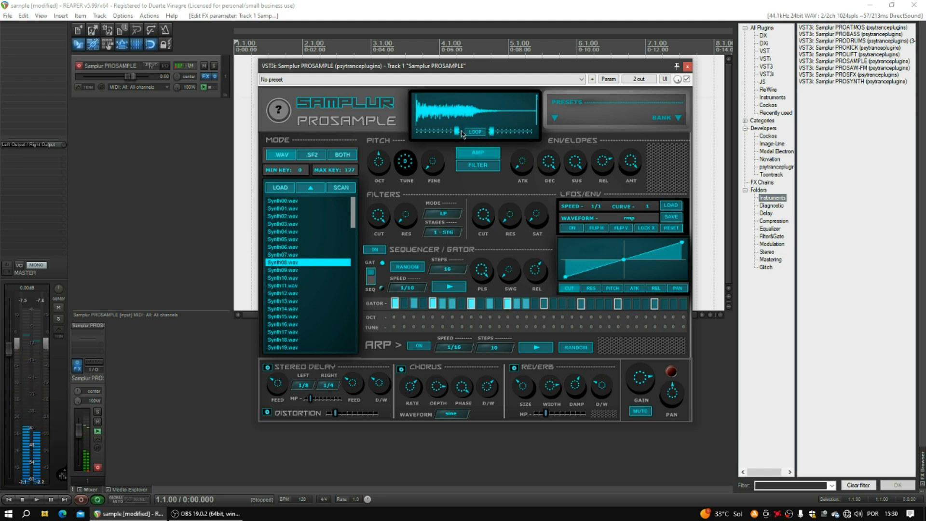
{"action": "left_click_drag", "start_coordinate": [458, 132], "coordinate": [344, 155]}
{"action": "left_click_drag", "start_coordinate": [491, 131], "coordinate": [529, 131]}
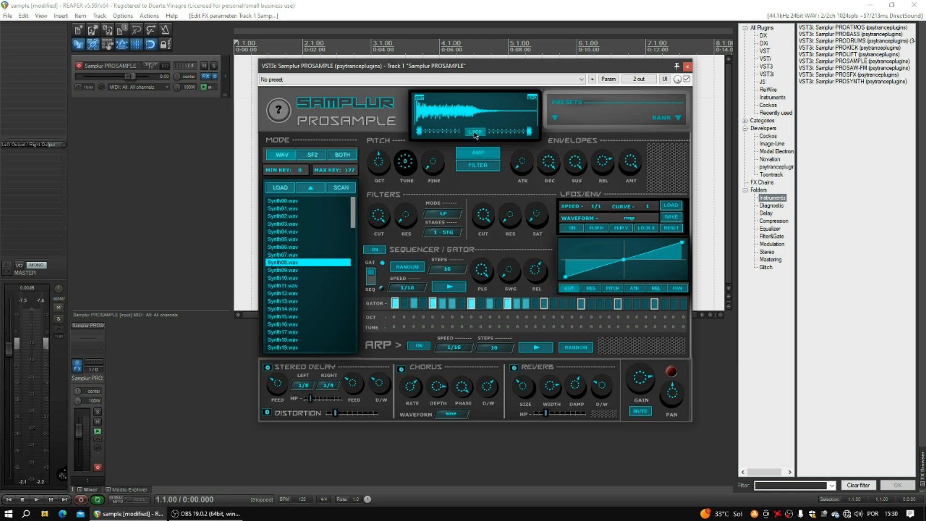
{"action": "left_click_drag", "start_coordinate": [531, 131], "coordinate": [446, 141]}
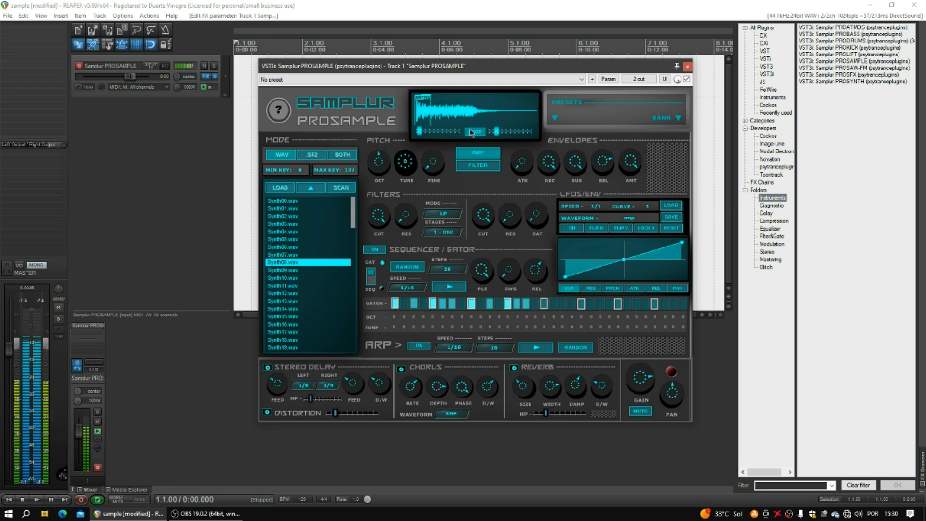
{"action": "left_click_drag", "start_coordinate": [496, 131], "coordinate": [491, 133]}
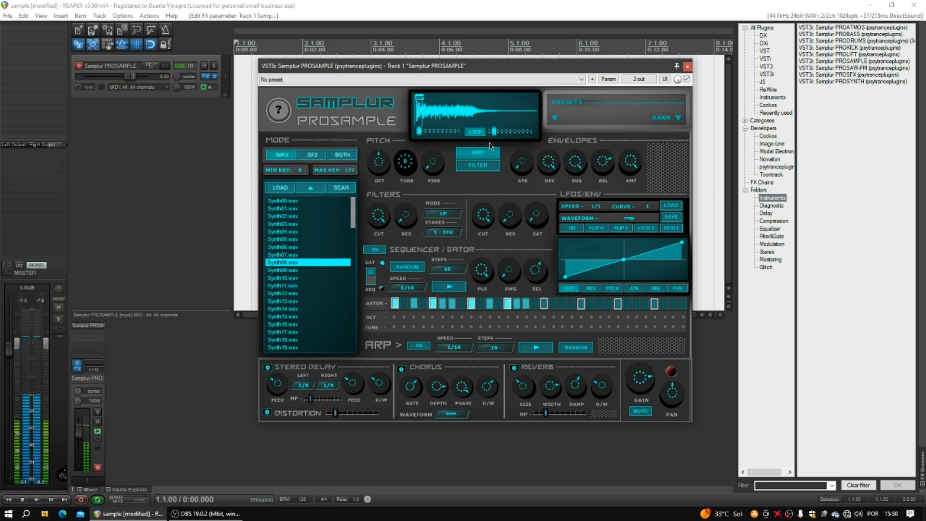
Audition Synth10 through Synth16.wav, load Synth17.wav and stretch its loop to the sample's end.
{"action": "left_click", "coordinate": [280, 279]}
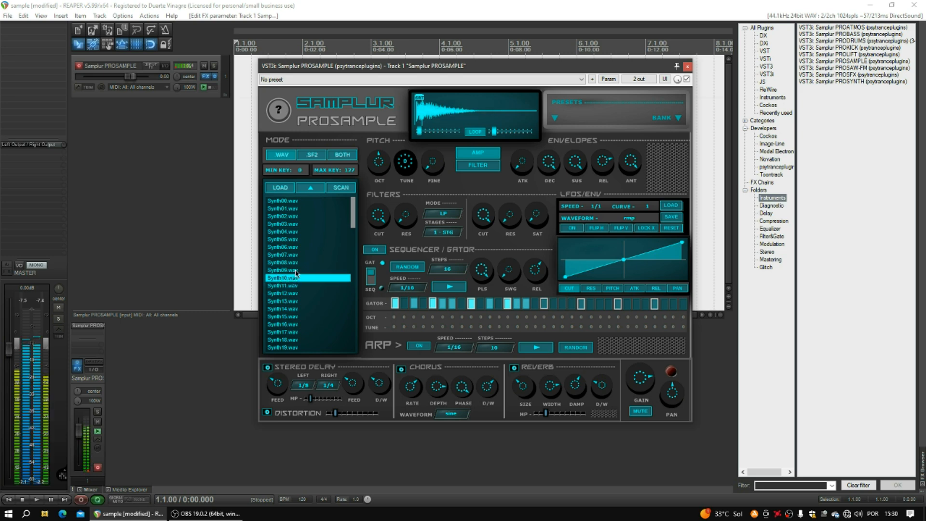
{"action": "left_click", "coordinate": [292, 294]}
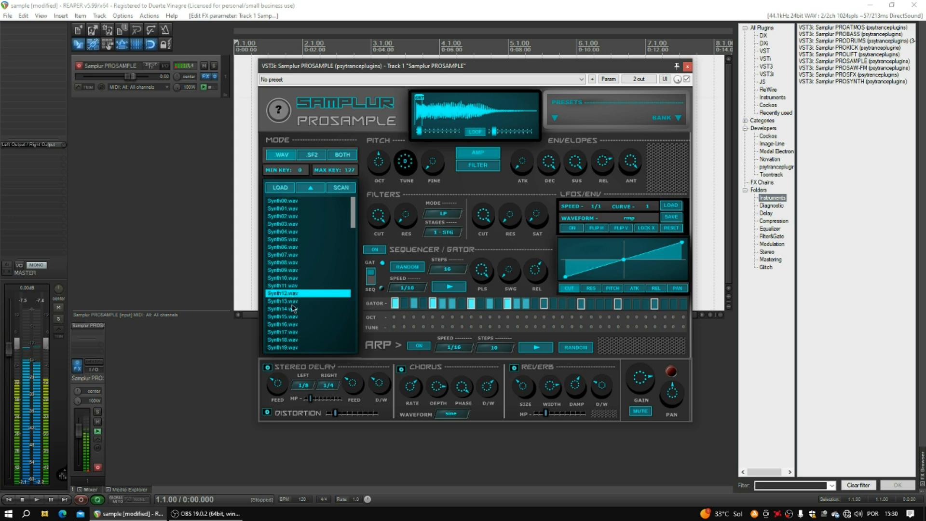
{"action": "left_click", "coordinate": [292, 311]}
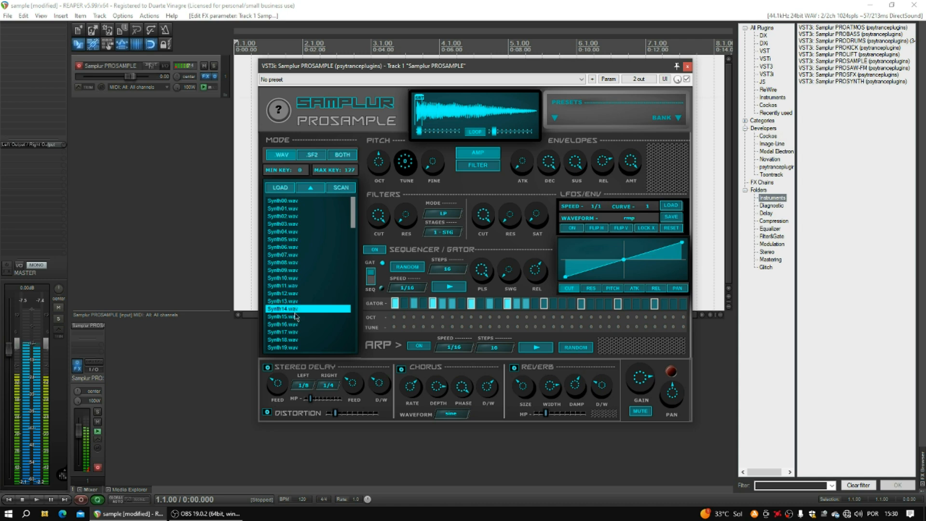
{"action": "left_click", "coordinate": [293, 317]}
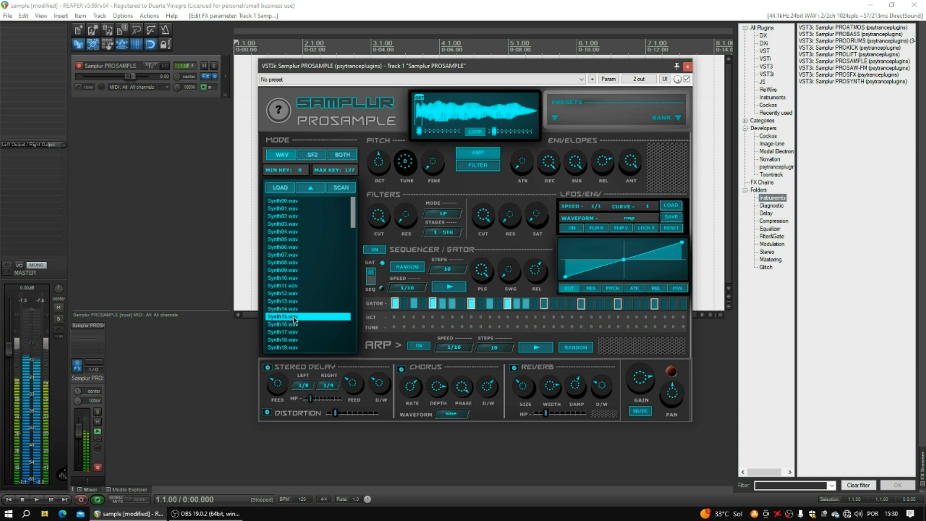
{"action": "left_click", "coordinate": [295, 323]}
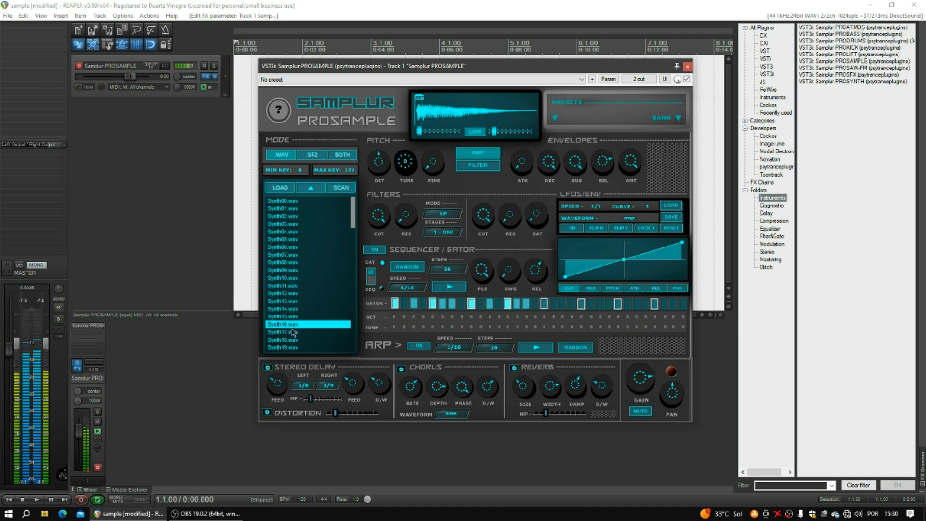
{"action": "left_click", "coordinate": [293, 332]}
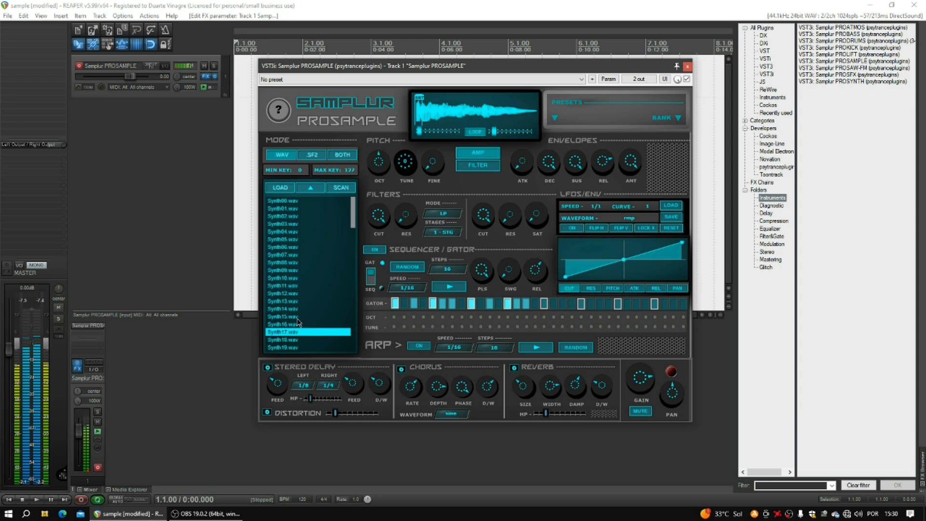
{"action": "left_click_drag", "start_coordinate": [494, 132], "coordinate": [530, 133]}
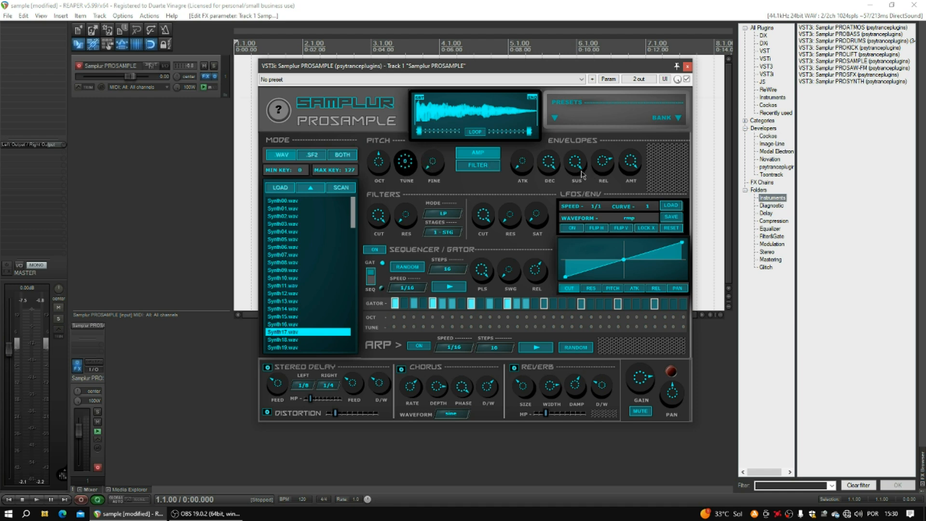
Point the envelope at the filter and toggle the filter envelope, leaving it on.
{"action": "left_click", "coordinate": [495, 167]}
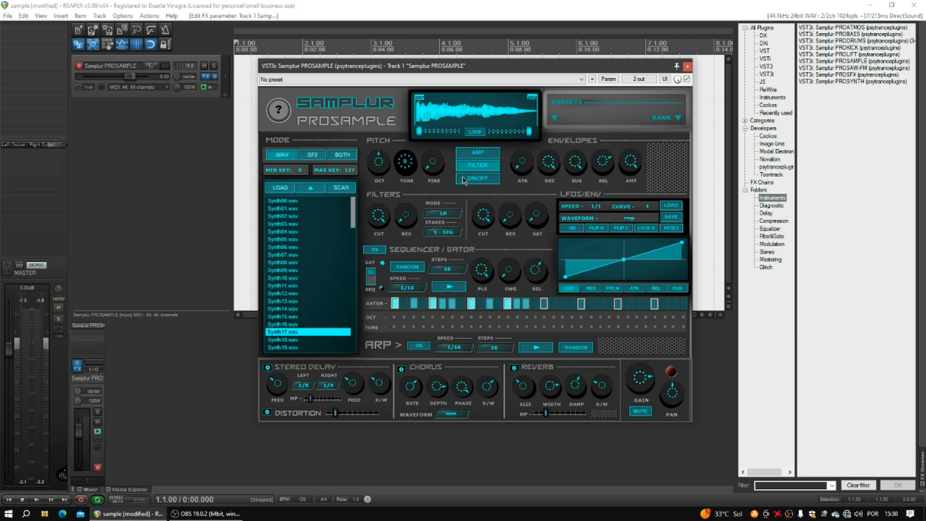
{"action": "left_click", "coordinate": [476, 182]}
{"action": "left_click", "coordinate": [478, 184]}
{"action": "left_click", "coordinate": [478, 183]}
{"action": "left_click", "coordinate": [477, 184]}
{"action": "left_click", "coordinate": [477, 184]}
{"action": "left_click", "coordinate": [474, 178]}
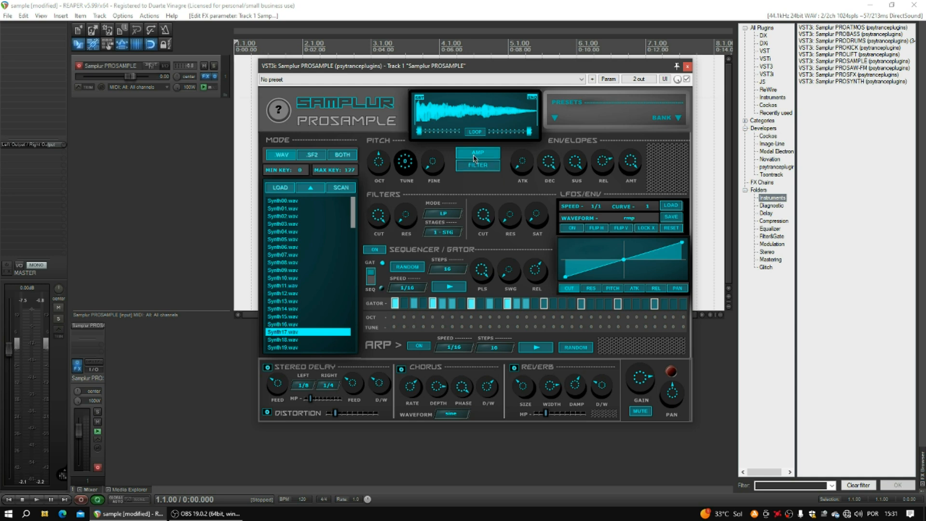
{"action": "left_click", "coordinate": [471, 180]}
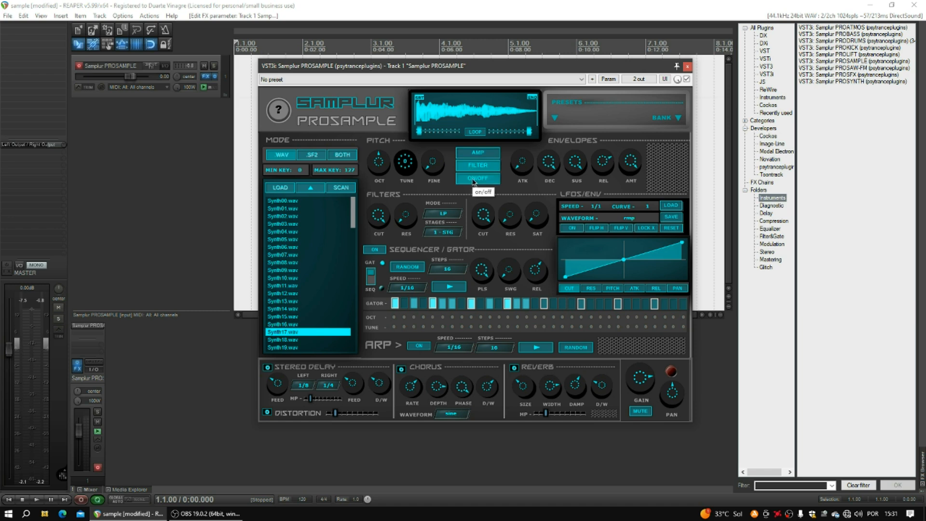
Route the envelope to amplitude, keeping filter mode LP and one stage.
{"action": "left_click", "coordinate": [477, 153]}
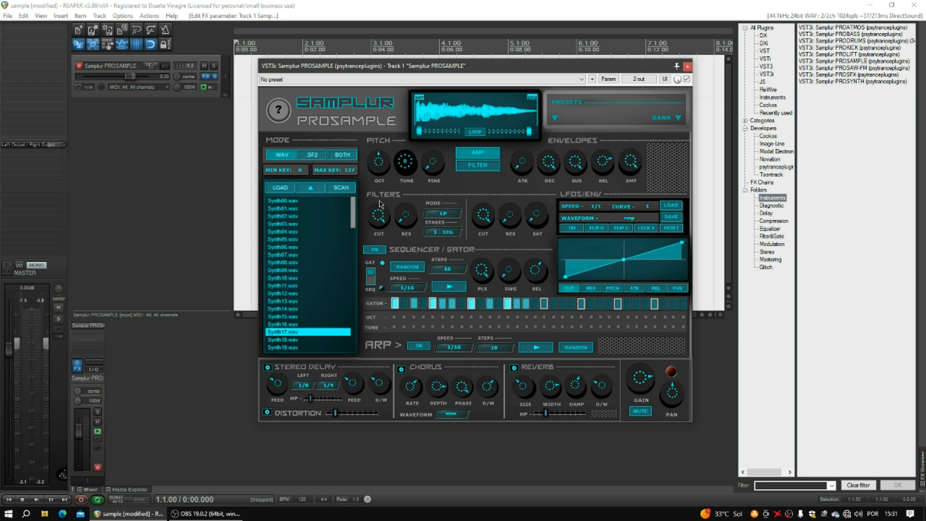
{"action": "left_click", "coordinate": [449, 212]}
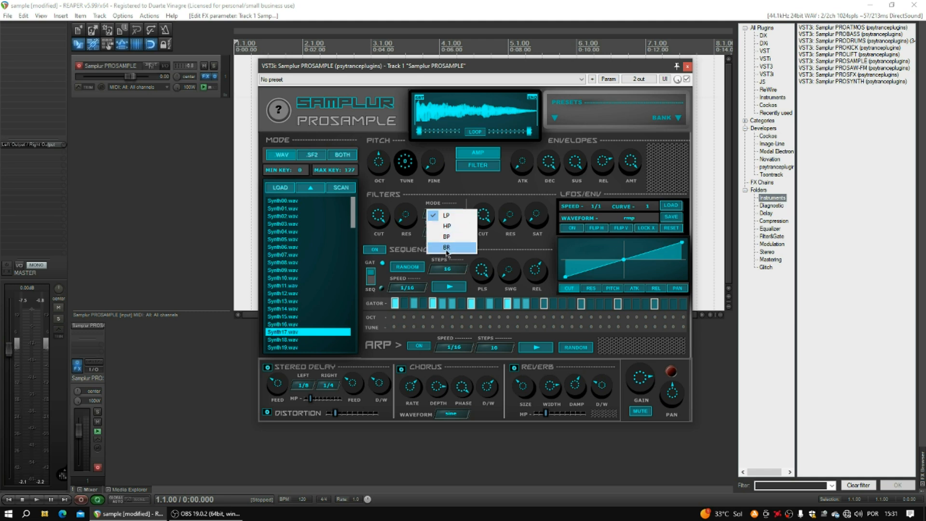
{"action": "left_click", "coordinate": [405, 237]}
{"action": "left_click", "coordinate": [451, 236]}
{"action": "left_click", "coordinate": [418, 241]}
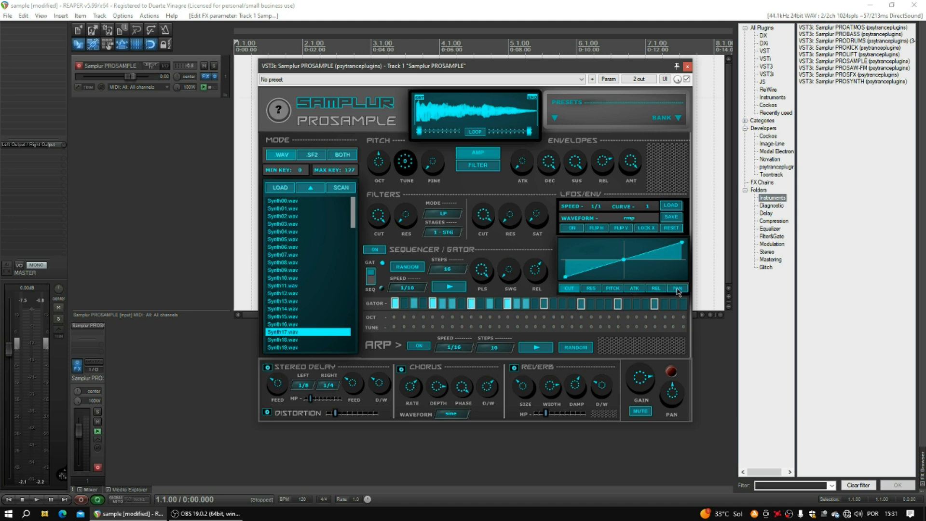
Flip the LFO shape horizontally and vertically back to rising, and nudge its middle point.
{"action": "left_click", "coordinate": [597, 229]}
{"action": "left_click", "coordinate": [596, 229]}
{"action": "left_click", "coordinate": [621, 227]}
{"action": "left_click", "coordinate": [621, 227]}
{"action": "left_click_drag", "start_coordinate": [624, 261], "coordinate": [659, 261]}
{"action": "left_click", "coordinate": [650, 228]}
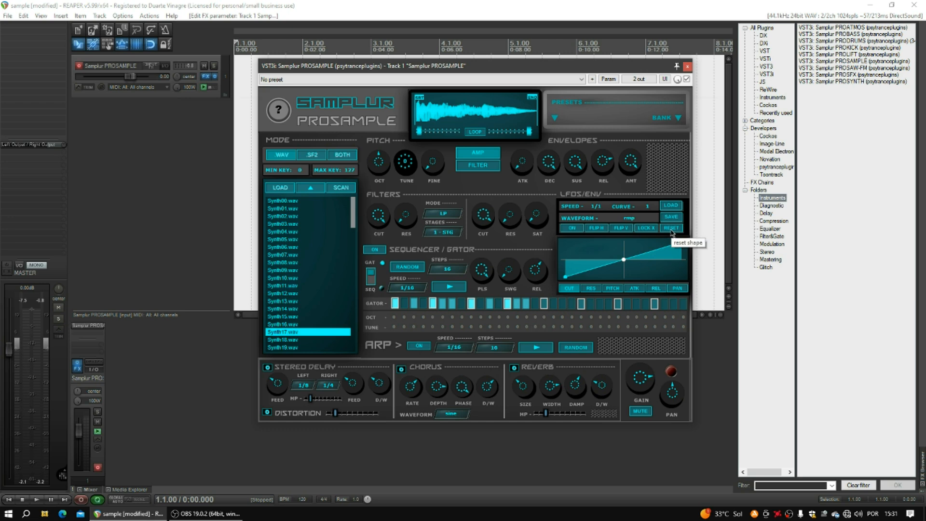
Toggle the LFO on and off, ending with it switched off.
{"action": "left_click", "coordinate": [571, 230]}
{"action": "left_click", "coordinate": [571, 230]}
{"action": "left_click", "coordinate": [571, 230]}
{"action": "left_click", "coordinate": [571, 230]}
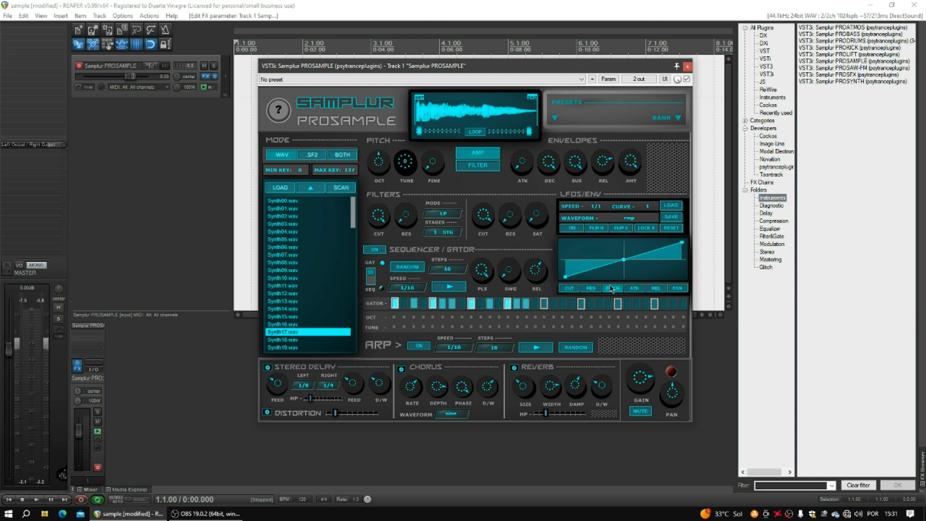
{"action": "left_click", "coordinate": [572, 229]}
{"action": "left_click", "coordinate": [573, 229]}
Check the LFO waveform and speed options unchanged, and raise the shape's middle point.
{"action": "left_click", "coordinate": [626, 222]}
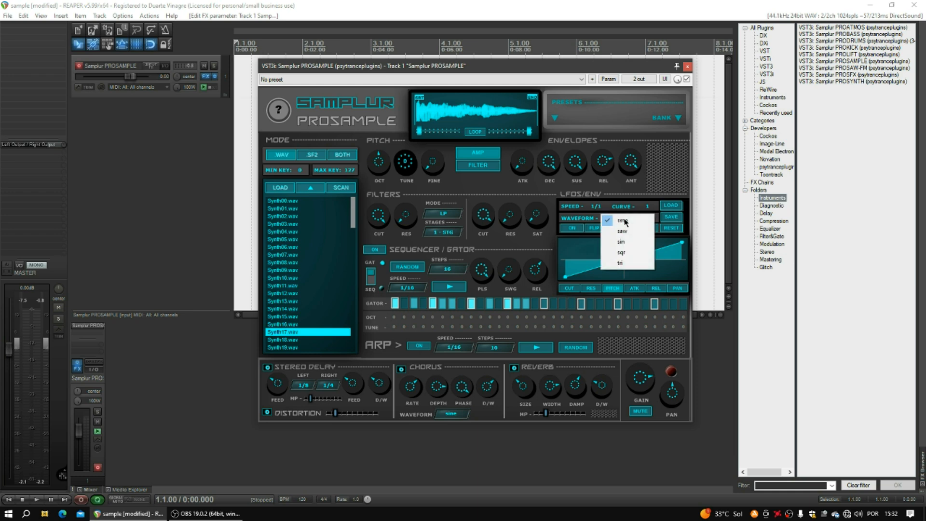
{"action": "left_click", "coordinate": [590, 223]}
{"action": "left_click", "coordinate": [597, 207]}
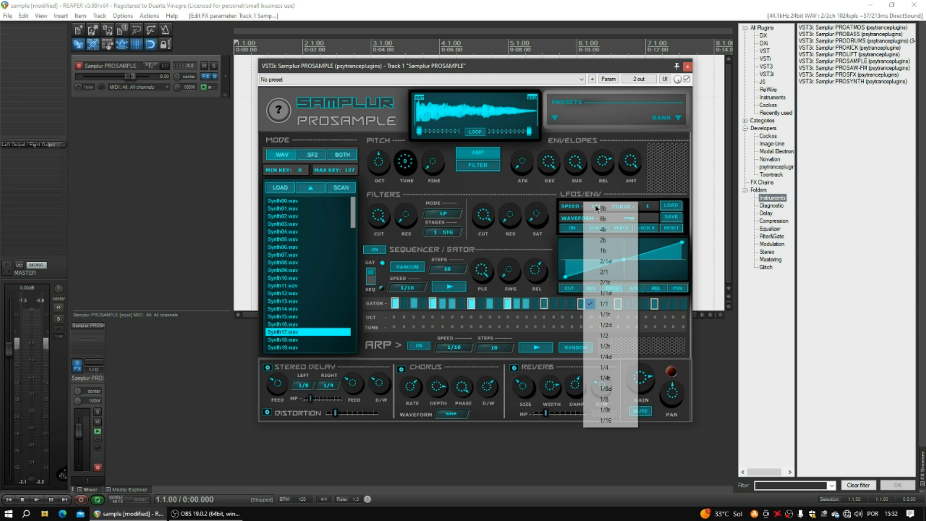
{"action": "left_click", "coordinate": [564, 229]}
{"action": "left_click", "coordinate": [647, 208]}
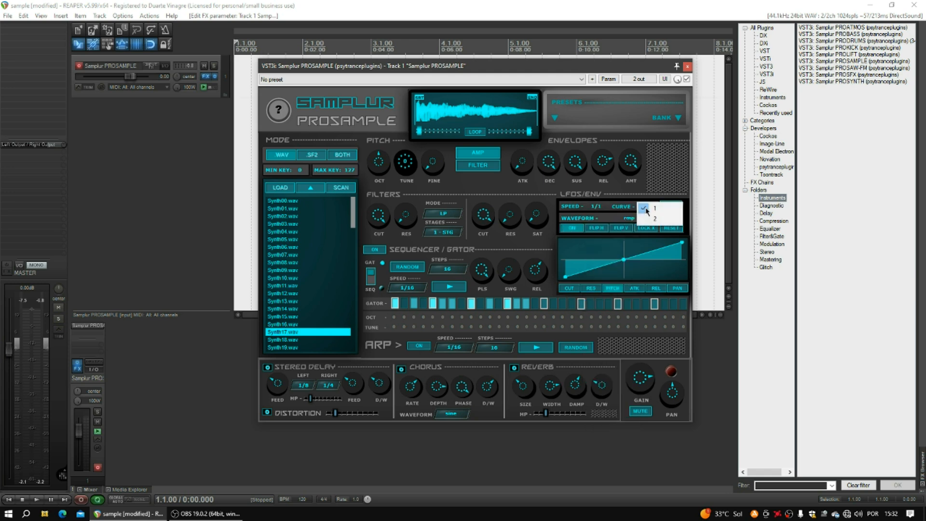
{"action": "left_click_drag", "start_coordinate": [623, 263], "coordinate": [620, 245]}
Try LFO curve 2, revert to curve 1, rework the middle point, then close PROSAMPLE.
{"action": "left_click", "coordinate": [647, 207]}
{"action": "left_click", "coordinate": [652, 219]}
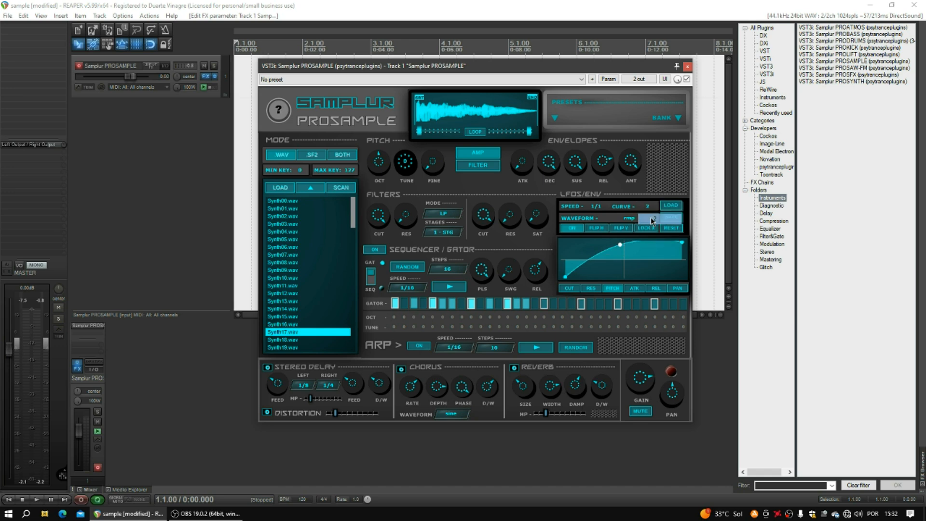
{"action": "left_click_drag", "start_coordinate": [621, 245], "coordinate": [593, 258]}
{"action": "left_click", "coordinate": [647, 206]}
{"action": "left_click", "coordinate": [648, 208]}
{"action": "double_click", "coordinate": [595, 259]}
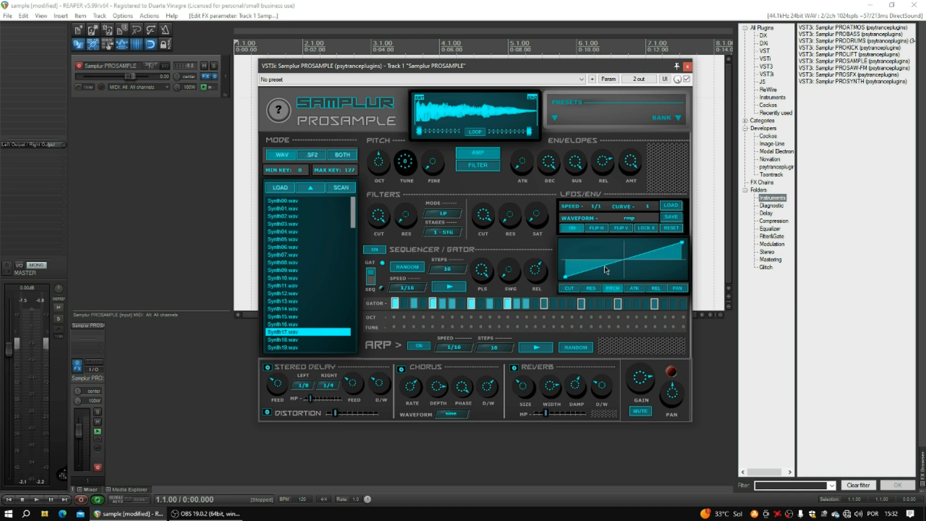
{"action": "left_click_drag", "start_coordinate": [605, 269], "coordinate": [641, 271]}
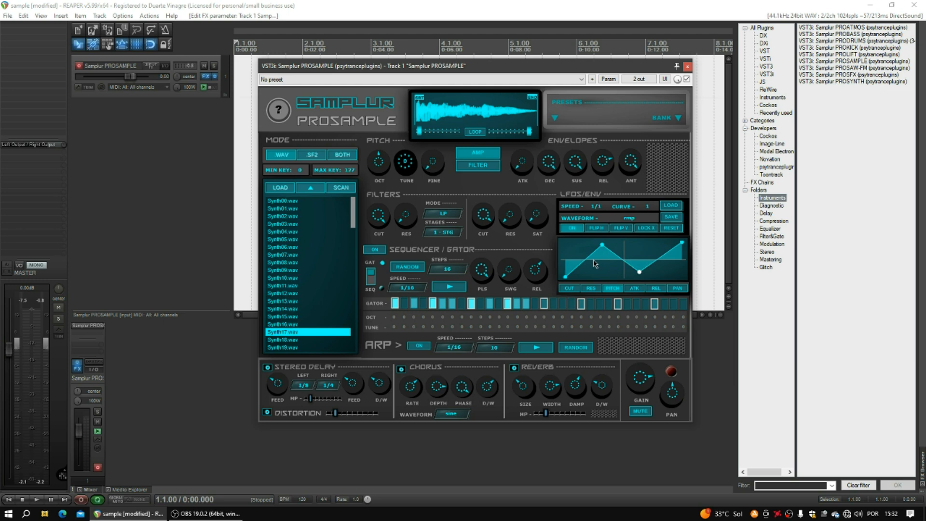
{"action": "left_click", "coordinate": [688, 68]}
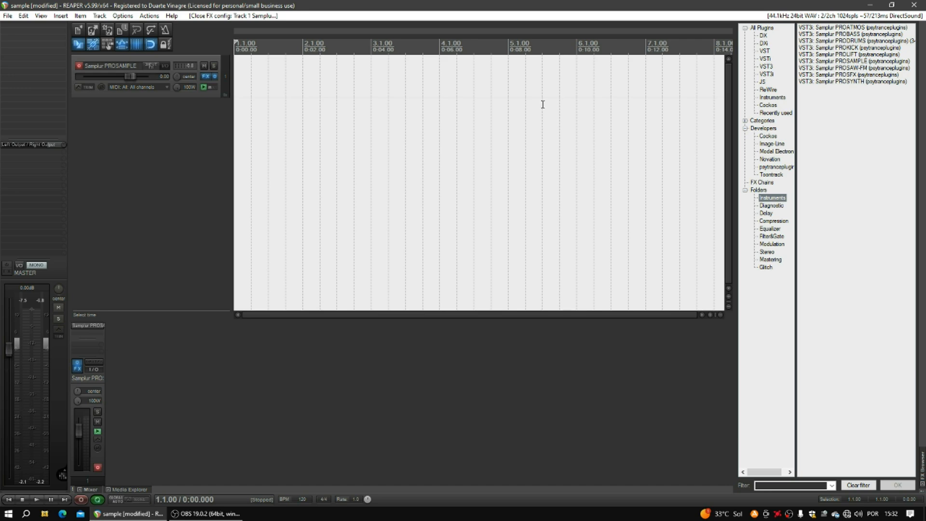
Reopen Samplur PROSAMPLE from Track 1's FX list and switch its LFO off.
{"action": "right_click", "coordinate": [204, 80]}
{"action": "left_click", "coordinate": [227, 89]}
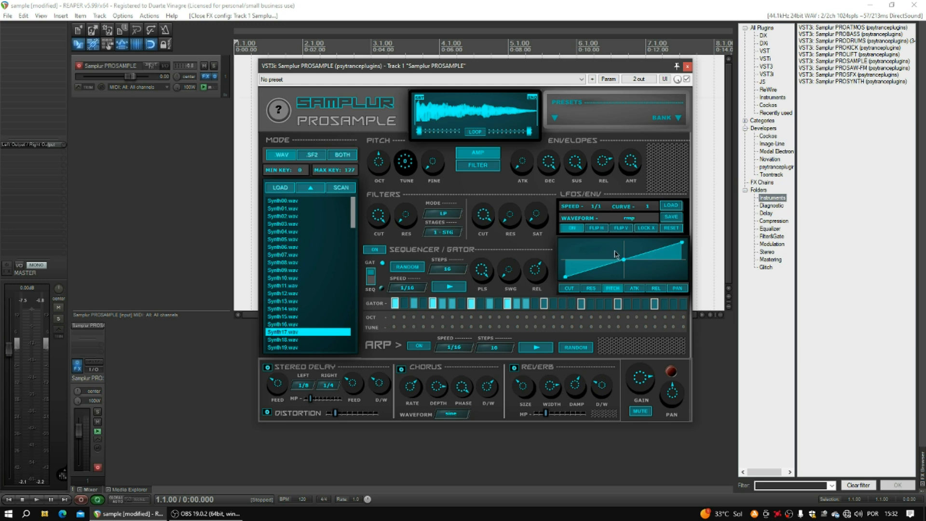
{"action": "left_click", "coordinate": [573, 228]}
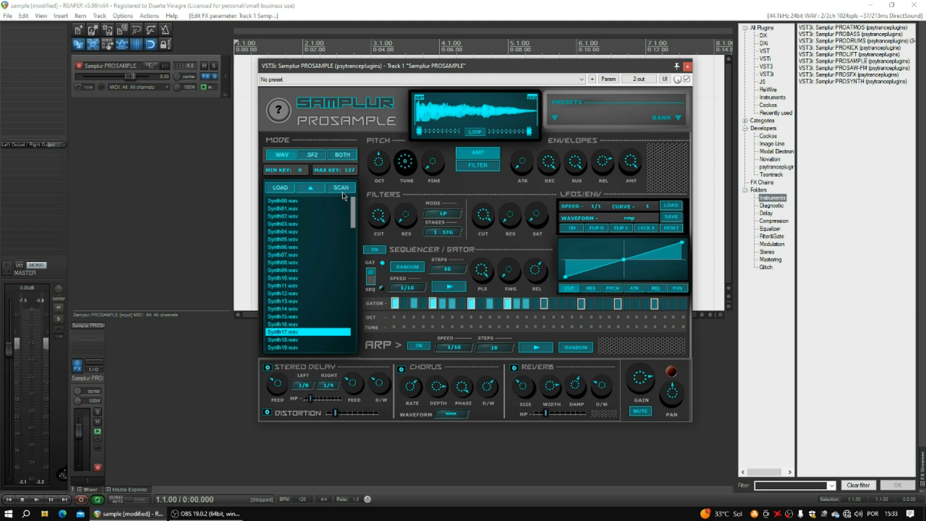
Switch to SF2 mode with PSYP Infinite Leads and turn the sequencer on in GAT mode.
{"action": "left_click", "coordinate": [319, 157]}
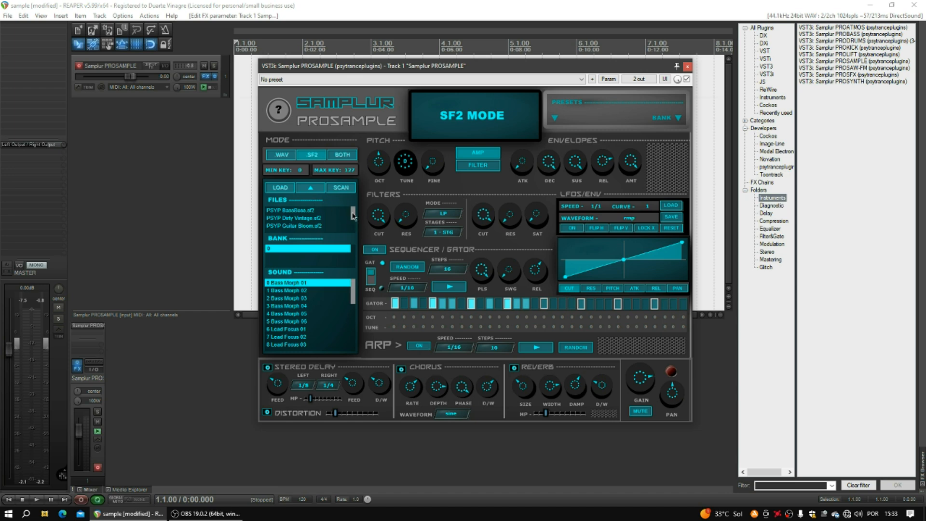
{"action": "scroll", "coordinate": [354, 220], "scroll_direction": "down", "scroll_amount": 1}
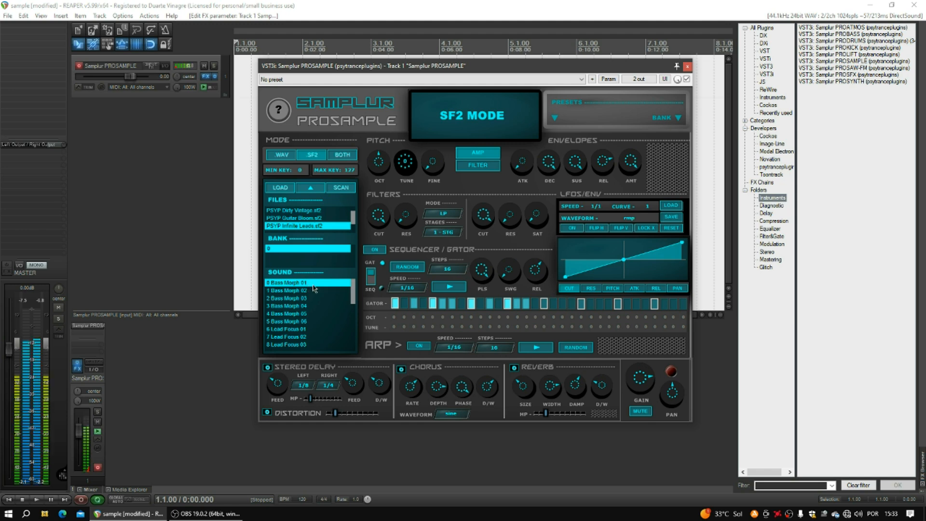
{"action": "left_click", "coordinate": [372, 280]}
{"action": "left_click", "coordinate": [374, 250]}
Raise the sequencer release slightly, try LFO targets REL then CUT, and set 32 steps.
{"action": "left_click", "coordinate": [448, 270]}
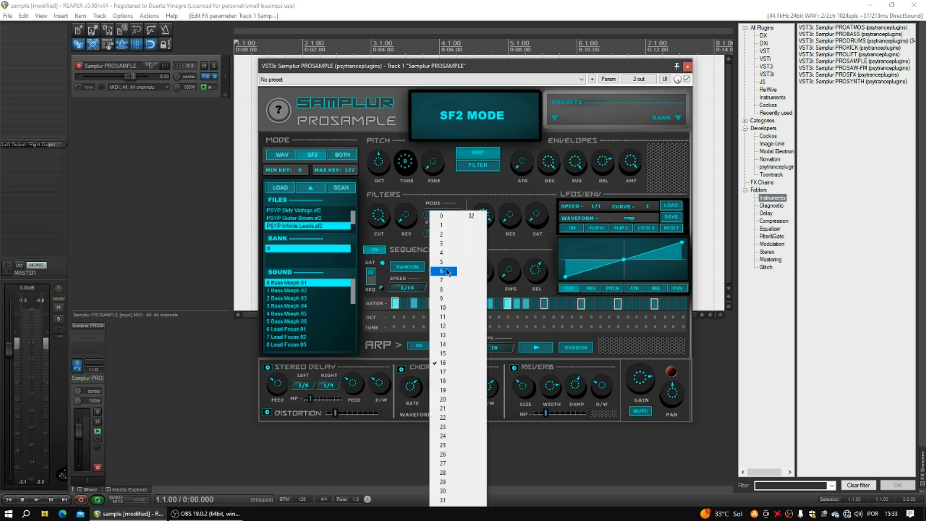
{"action": "left_click", "coordinate": [494, 258]}
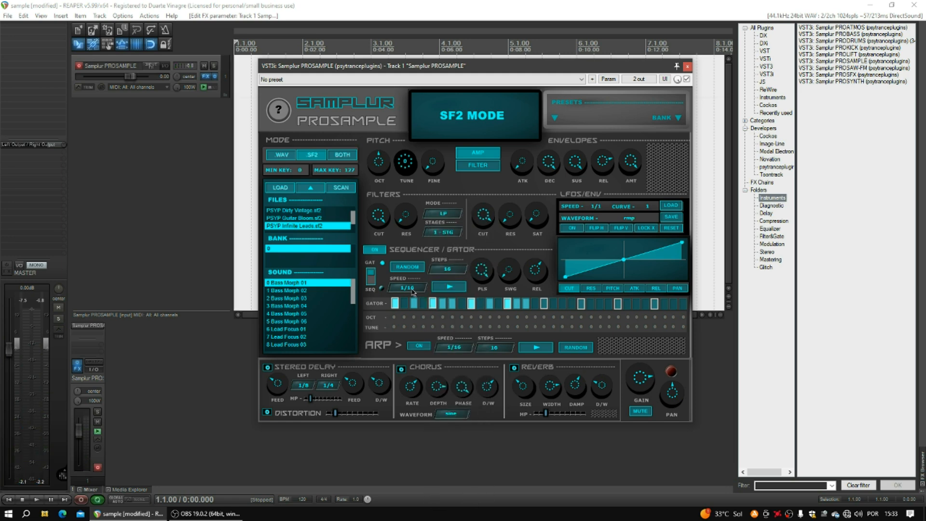
{"action": "left_click", "coordinate": [412, 291]}
{"action": "left_click", "coordinate": [482, 275]}
{"action": "left_click_drag", "start_coordinate": [533, 278], "coordinate": [532, 272]}
{"action": "left_click", "coordinate": [657, 289]}
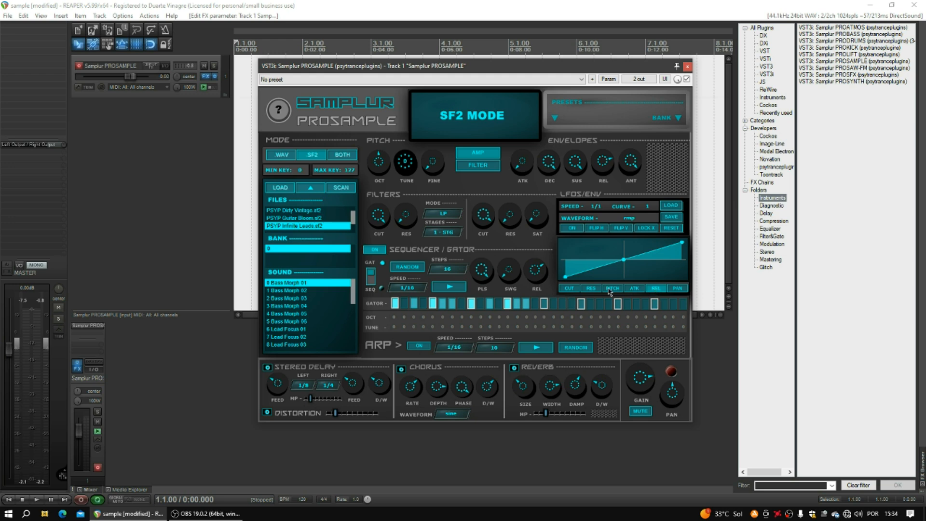
{"action": "left_click", "coordinate": [578, 288]}
{"action": "left_click", "coordinate": [443, 270]}
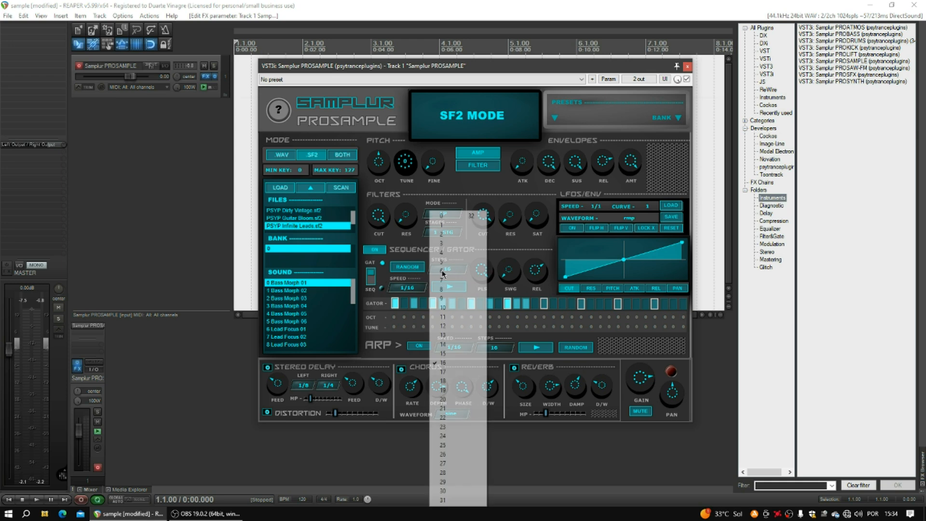
{"action": "left_click", "coordinate": [470, 215]}
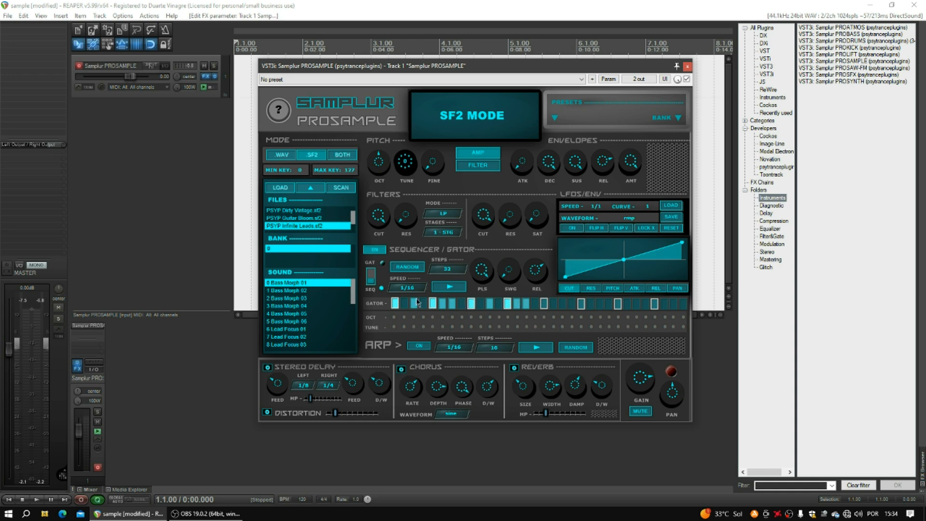
Return PROSAMPLE to WAV mode, reposition its window, and play the track briefly.
{"action": "left_click", "coordinate": [284, 155]}
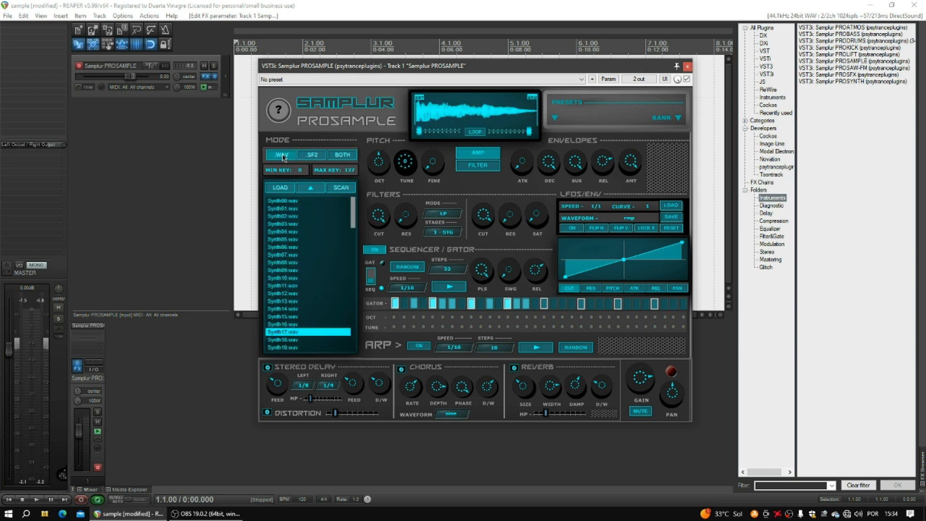
{"action": "left_click", "coordinate": [288, 202]}
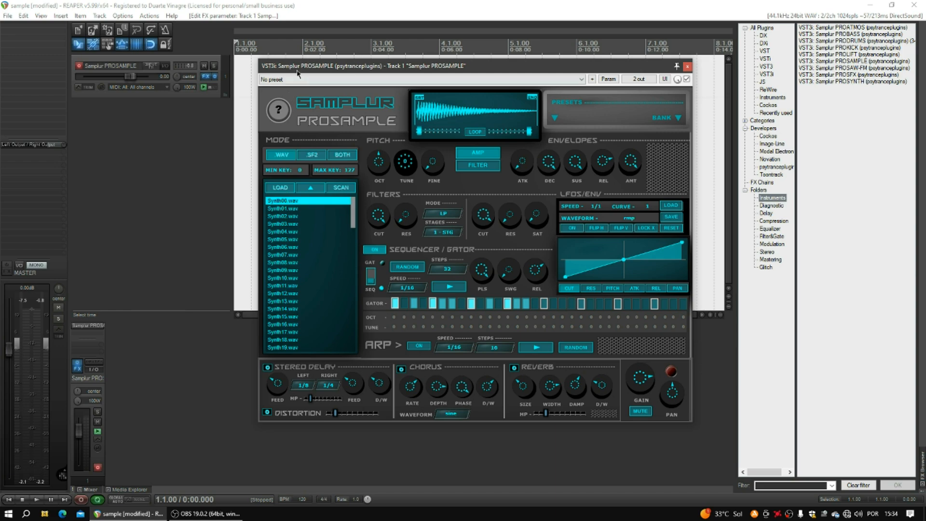
{"action": "left_click_drag", "start_coordinate": [296, 70], "coordinate": [321, 104]}
{"action": "left_click", "coordinate": [36, 500]}
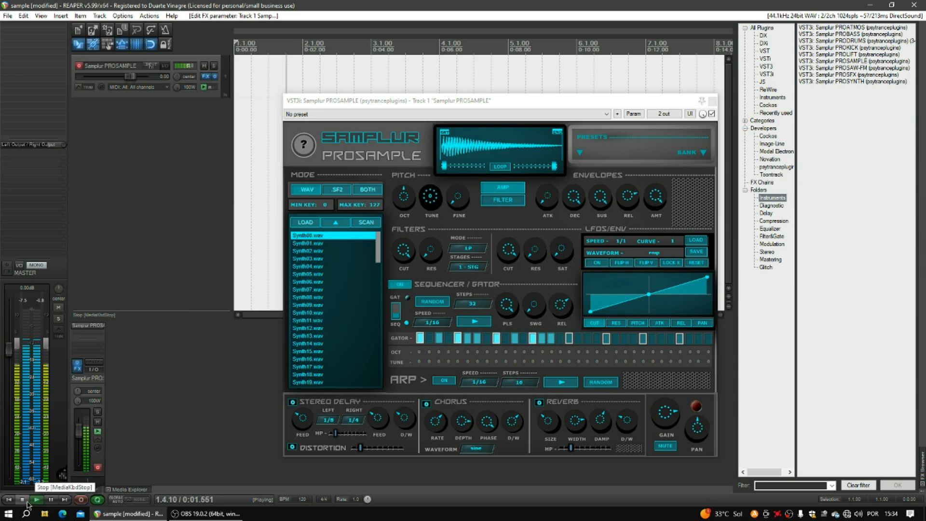
{"action": "left_click", "coordinate": [23, 500]}
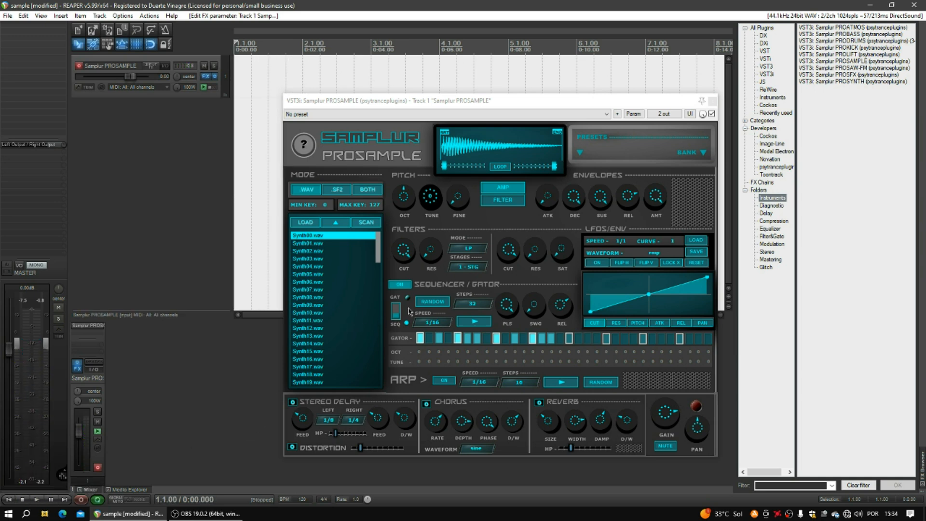
Toggle GAT back to SEQ, load Synth01.wav and audition it with a short playback.
{"action": "left_click", "coordinate": [400, 317]}
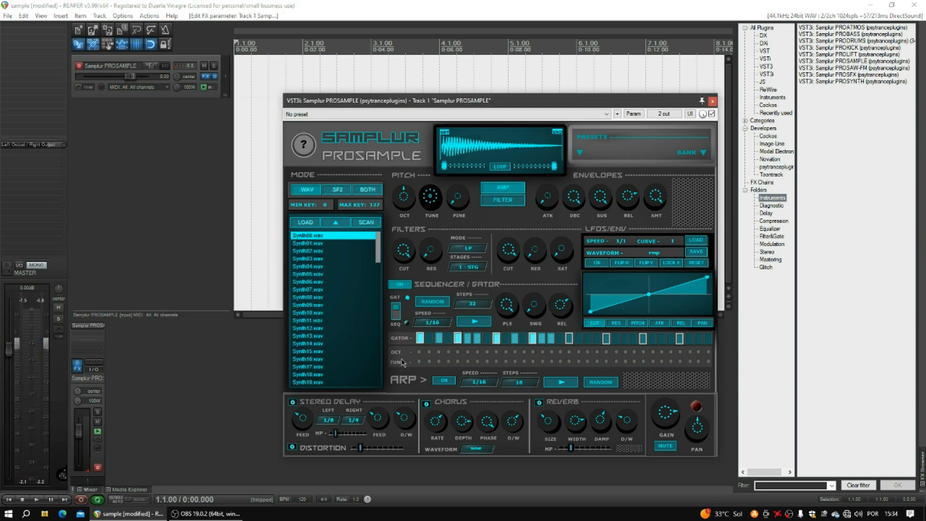
{"action": "left_click", "coordinate": [396, 314]}
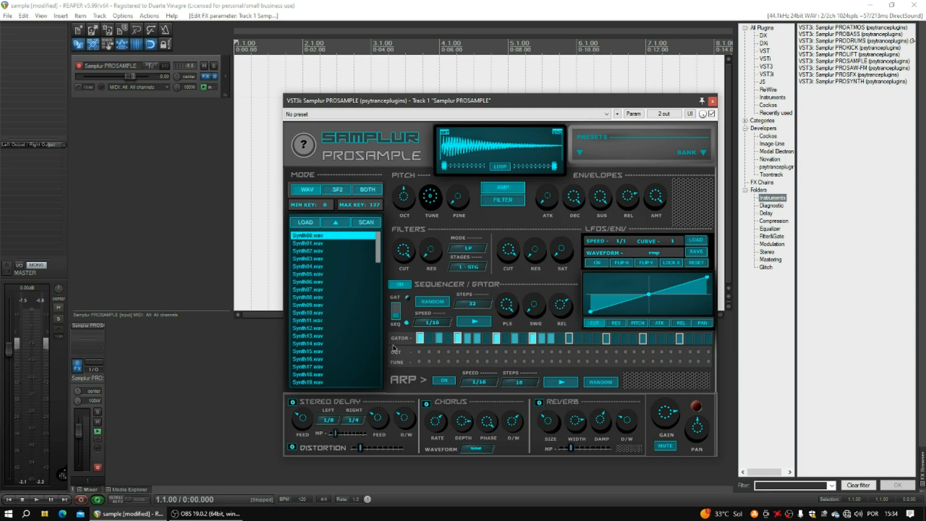
{"action": "left_click", "coordinate": [313, 243]}
{"action": "left_click", "coordinate": [35, 500]}
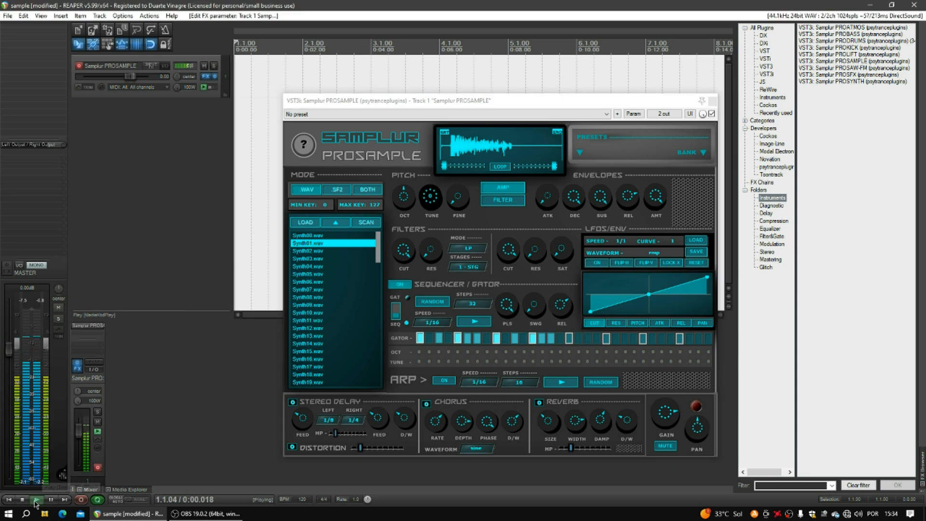
{"action": "left_click", "coordinate": [22, 499]}
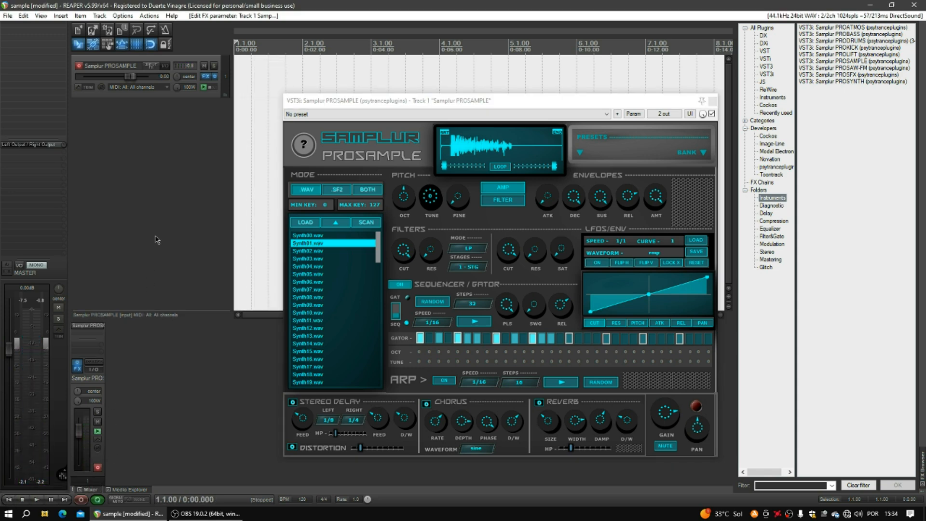
Set the PROSAMPLE track's input to Record: output (stereo).
{"action": "left_click", "coordinate": [126, 88]}
{"action": "mouse_move", "coordinate": [161, 165]}
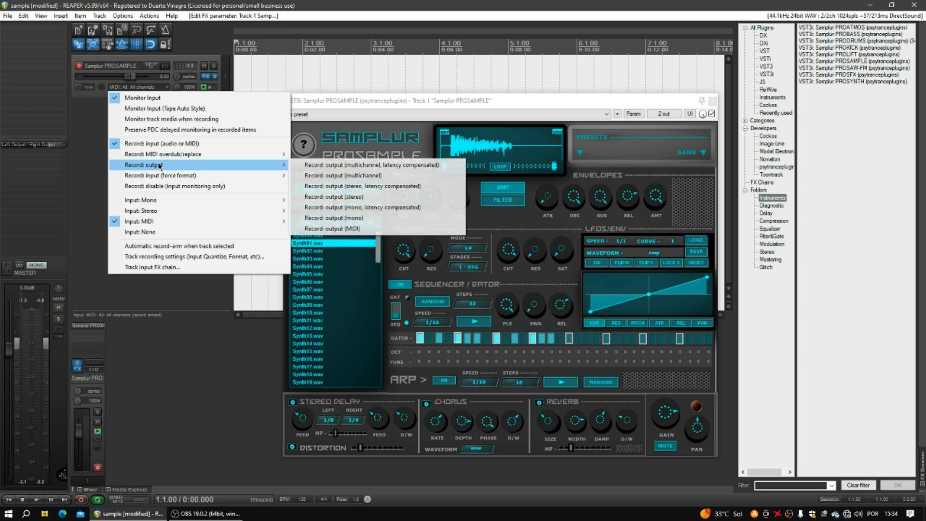
{"action": "left_click", "coordinate": [338, 196]}
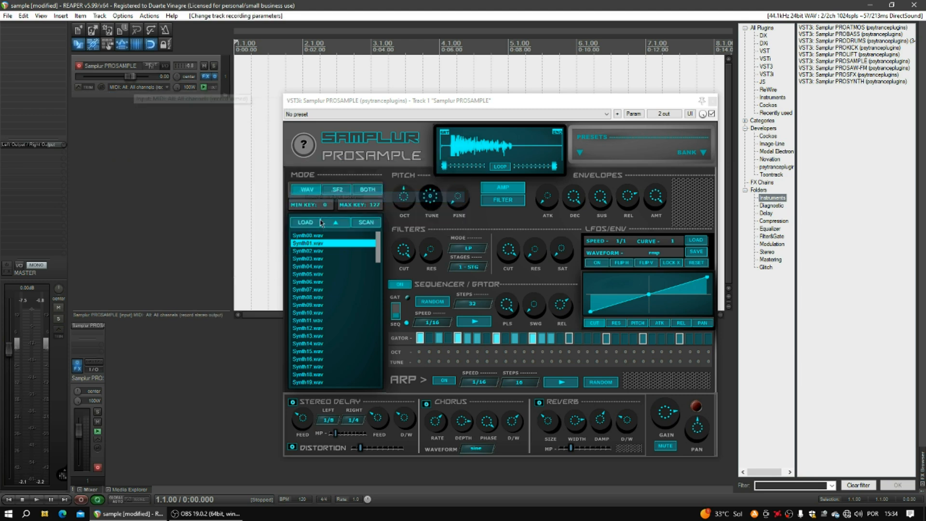
Record a short take, save all the recorded files, then delete the take from the track.
{"action": "left_click", "coordinate": [81, 501]}
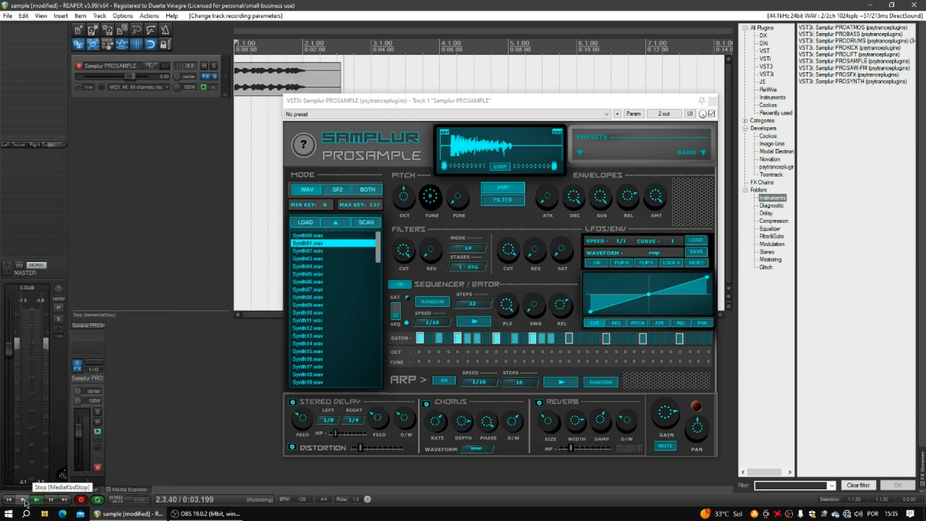
{"action": "left_click", "coordinate": [26, 503]}
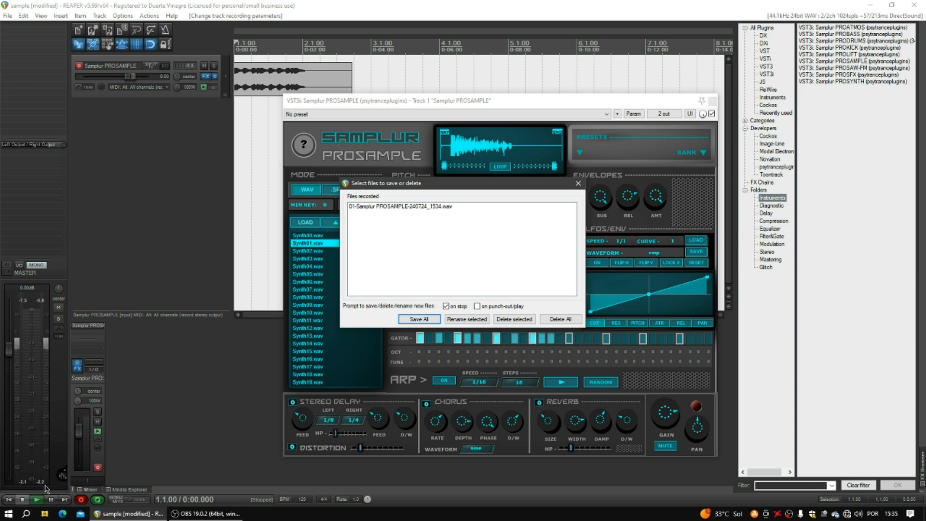
{"action": "left_click", "coordinate": [430, 319]}
{"action": "left_click", "coordinate": [288, 75]}
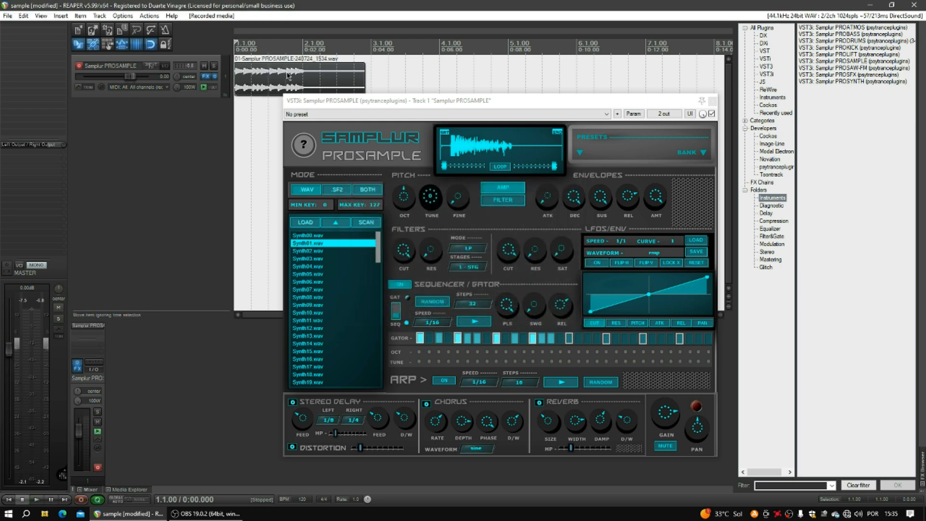
{"action": "key", "text": "Delete"}
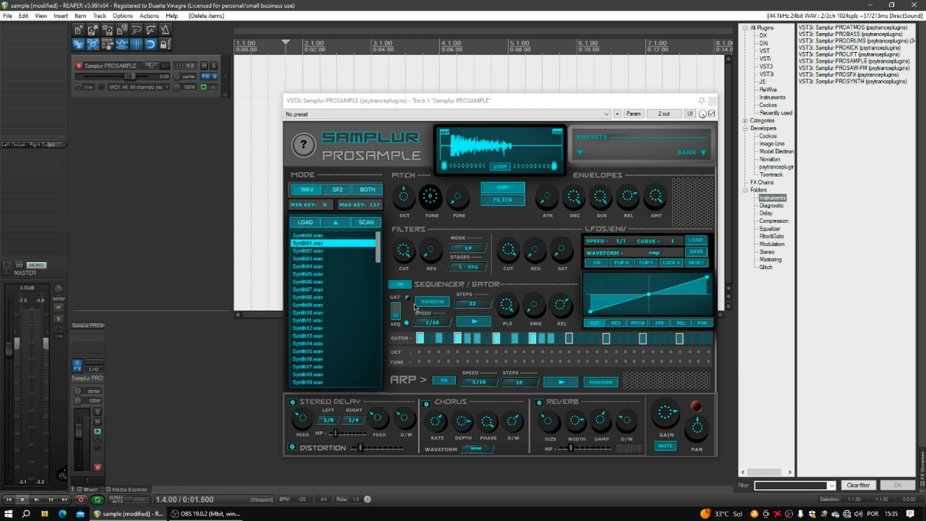
Toggle the gator between GAT and SEQ modes and randomize its 32-step pattern several times.
{"action": "left_click", "coordinate": [396, 311]}
{"action": "left_click", "coordinate": [399, 307]}
{"action": "left_click", "coordinate": [398, 318]}
{"action": "left_click", "coordinate": [397, 306]}
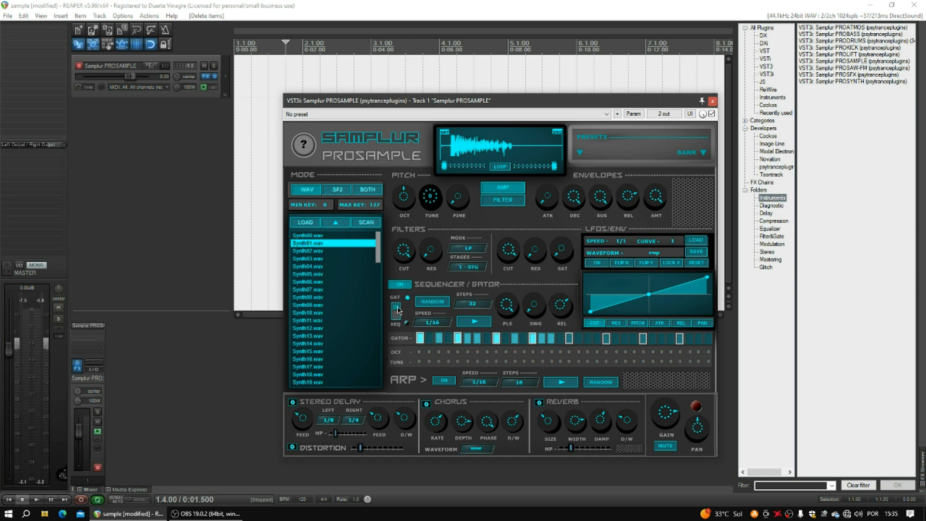
{"action": "left_click", "coordinate": [432, 304]}
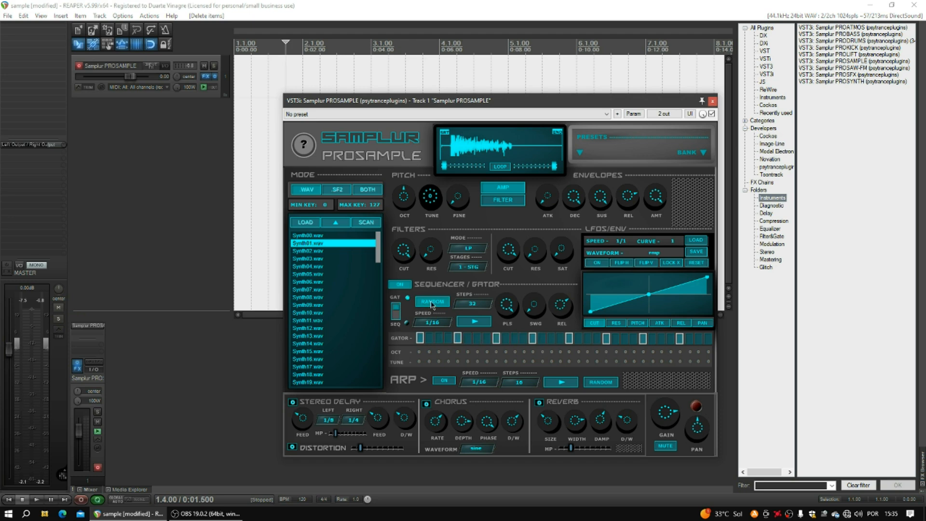
{"action": "left_click", "coordinate": [433, 304]}
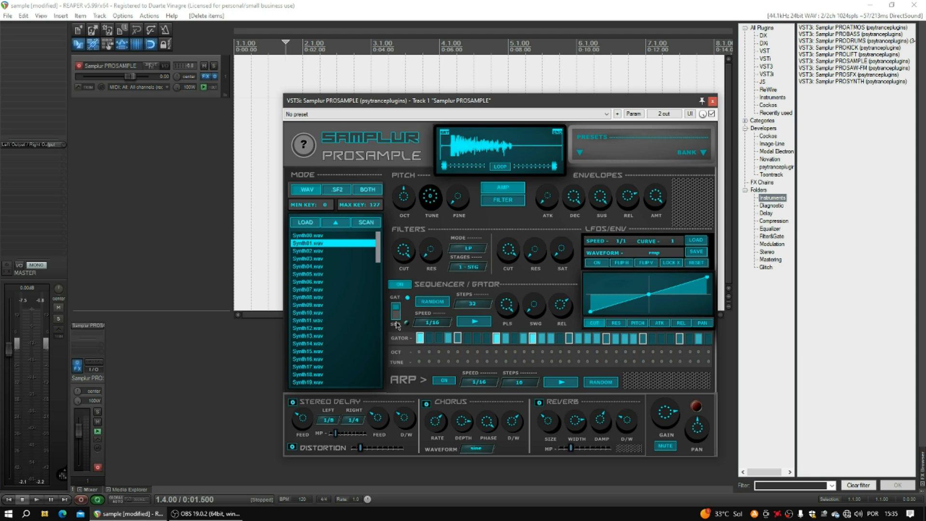
{"action": "left_click", "coordinate": [396, 322]}
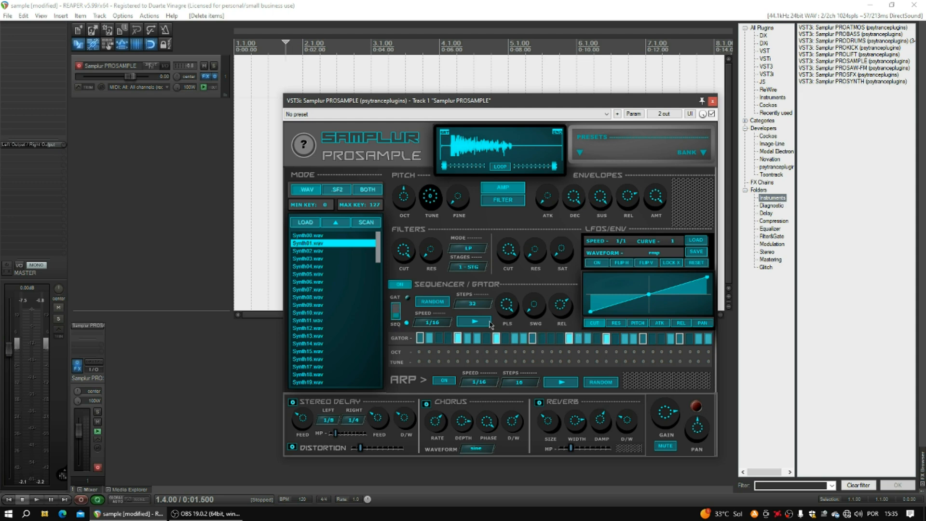
{"action": "left_click", "coordinate": [433, 302]}
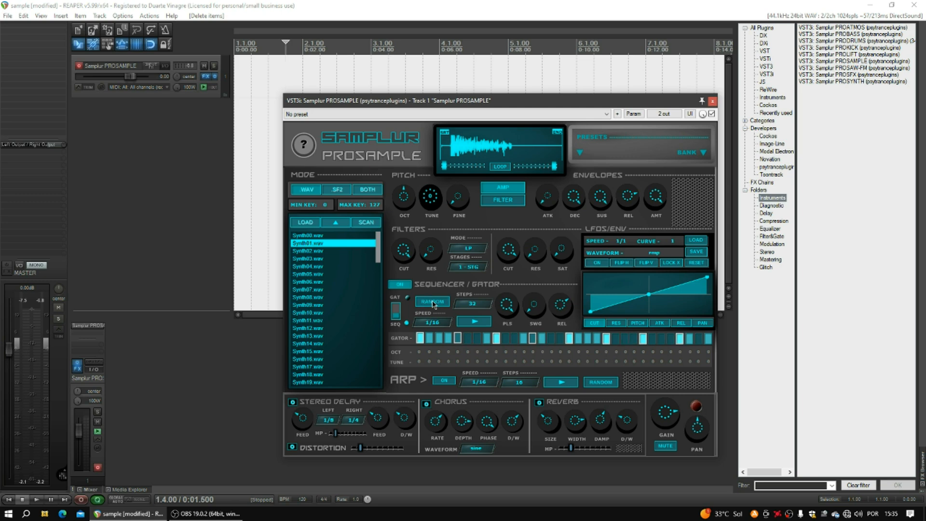
{"action": "left_click", "coordinate": [396, 313]}
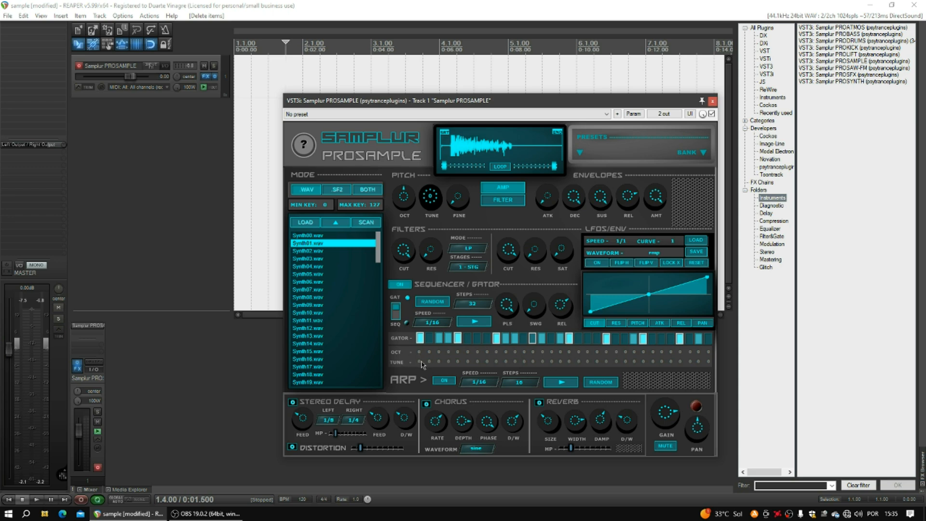
Turn the arpeggiator on at 1/16 and 16 steps, flip its direction, and randomize octave and tune steps.
{"action": "left_click", "coordinate": [444, 381]}
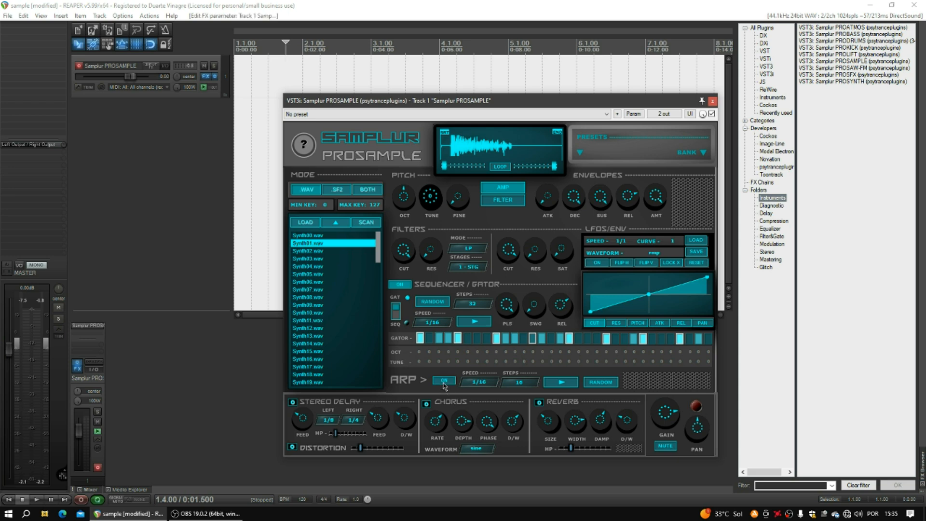
{"action": "left_click", "coordinate": [486, 384]}
{"action": "left_click", "coordinate": [534, 377]}
{"action": "left_click", "coordinate": [522, 383]}
{"action": "left_click", "coordinate": [581, 362]}
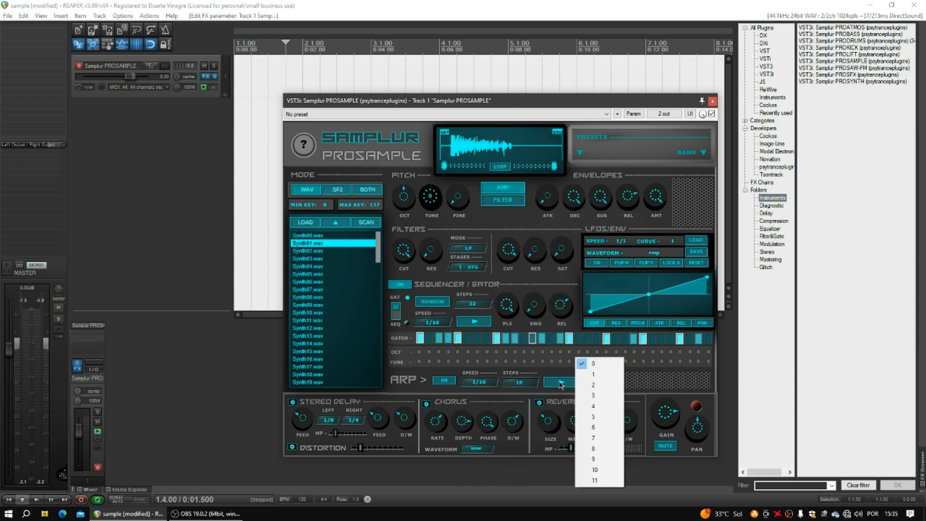
{"action": "left_click", "coordinate": [559, 382]}
{"action": "left_click", "coordinate": [559, 384]}
{"action": "left_click", "coordinate": [560, 385]}
{"action": "left_click", "coordinate": [560, 384]}
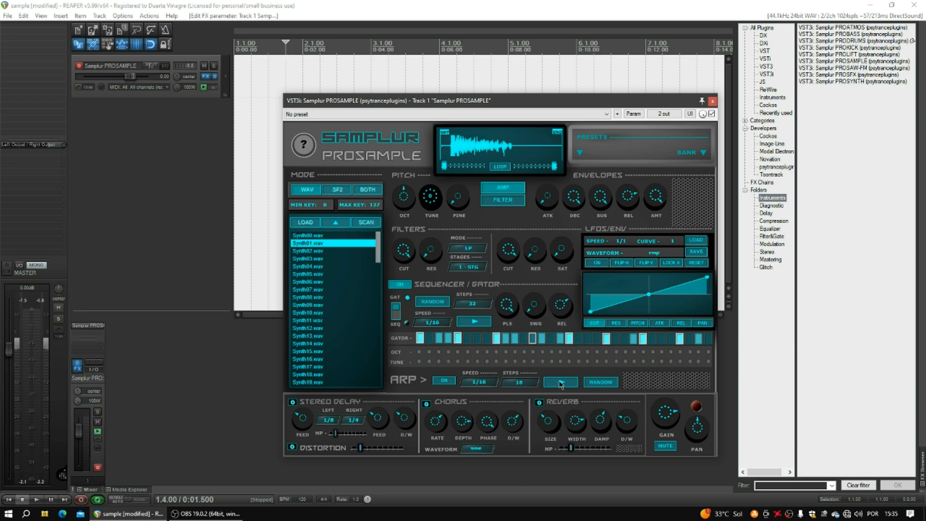
{"action": "left_click", "coordinate": [599, 385]}
{"action": "left_click", "coordinate": [446, 383]}
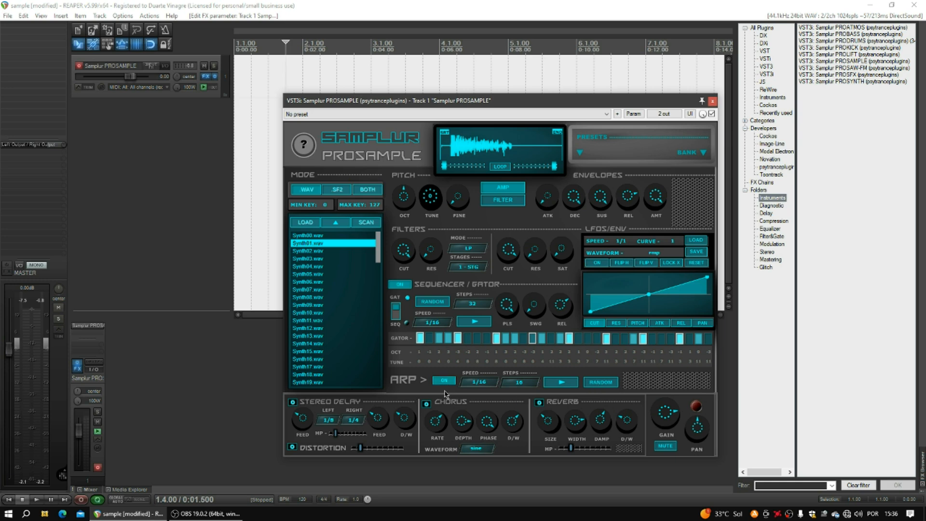
Return from SF2 to WAV mode, load Synth00.wav, and play the arpeggio briefly before rewinding.
{"action": "left_click", "coordinate": [339, 190]}
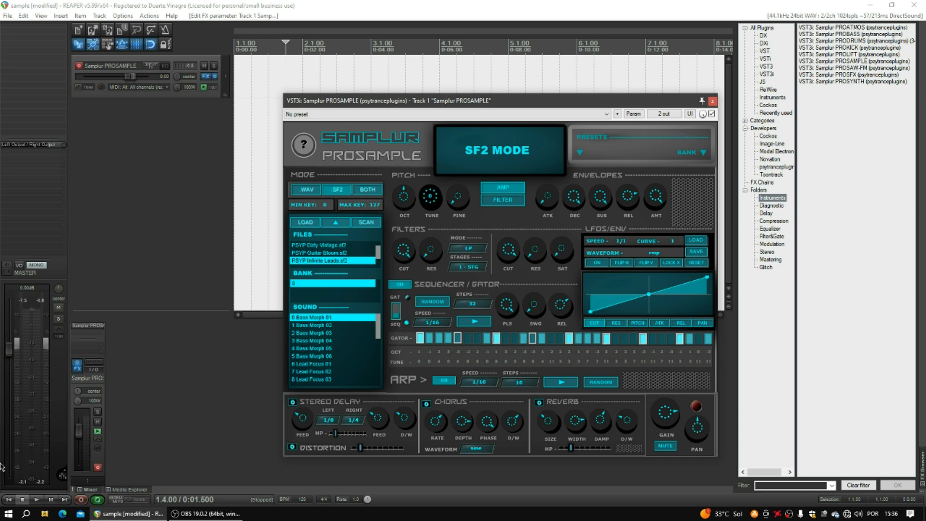
{"action": "left_click", "coordinate": [306, 190]}
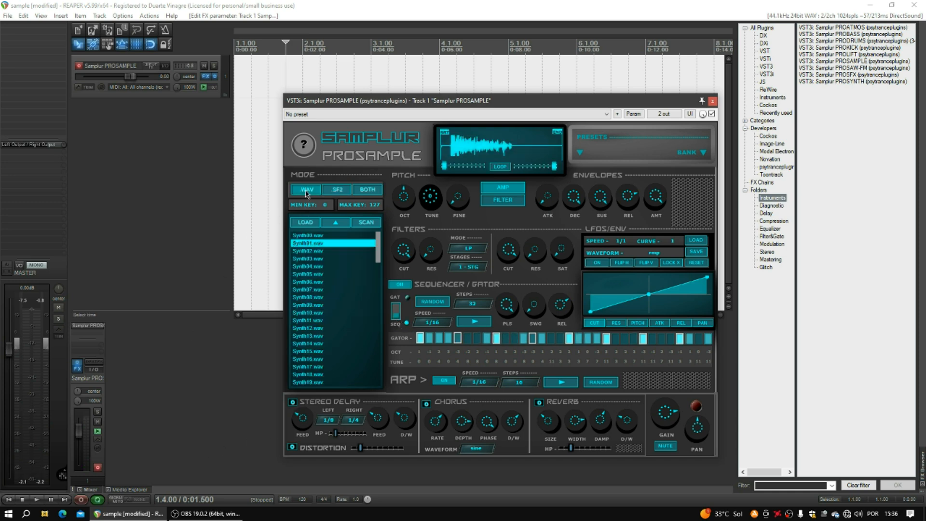
{"action": "left_click", "coordinate": [311, 236]}
{"action": "left_click", "coordinate": [38, 499]}
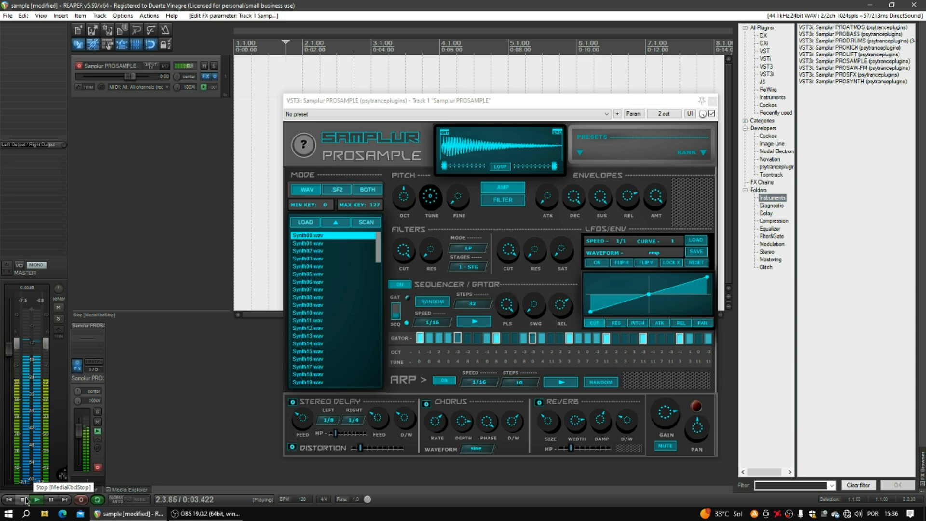
{"action": "left_click", "coordinate": [26, 499]}
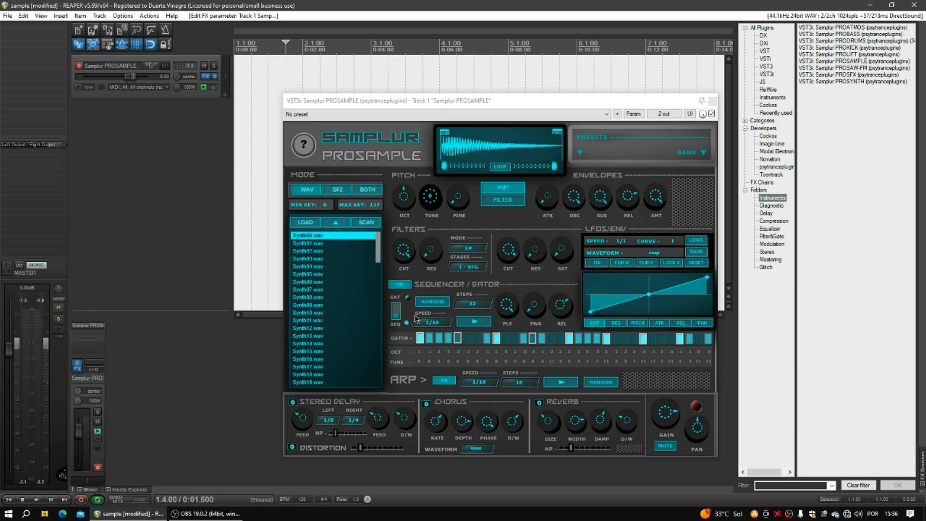
{"action": "left_click", "coordinate": [9, 499]}
Play the track briefly to hear the effects, then stop.
{"action": "left_click", "coordinate": [292, 405]}
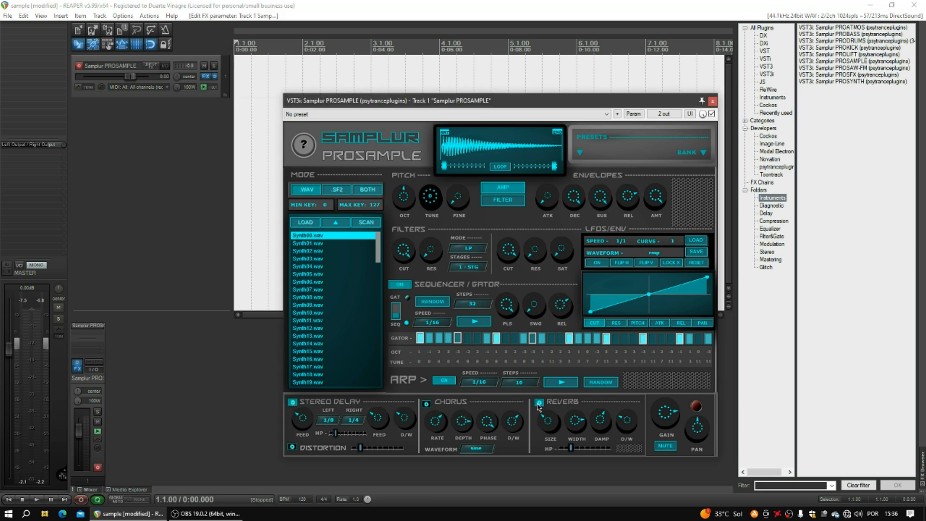
{"action": "left_click", "coordinate": [6, 499]}
{"action": "left_click", "coordinate": [36, 499]}
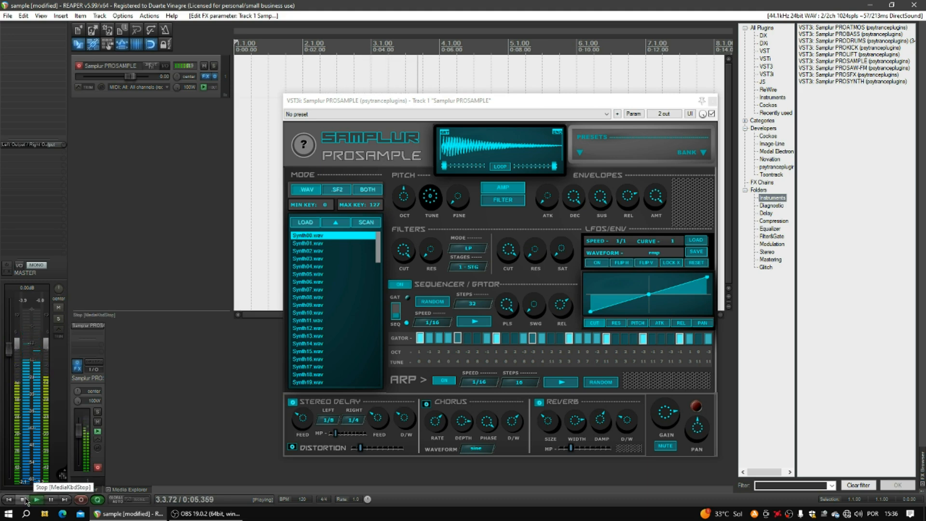
{"action": "left_click", "coordinate": [23, 500]}
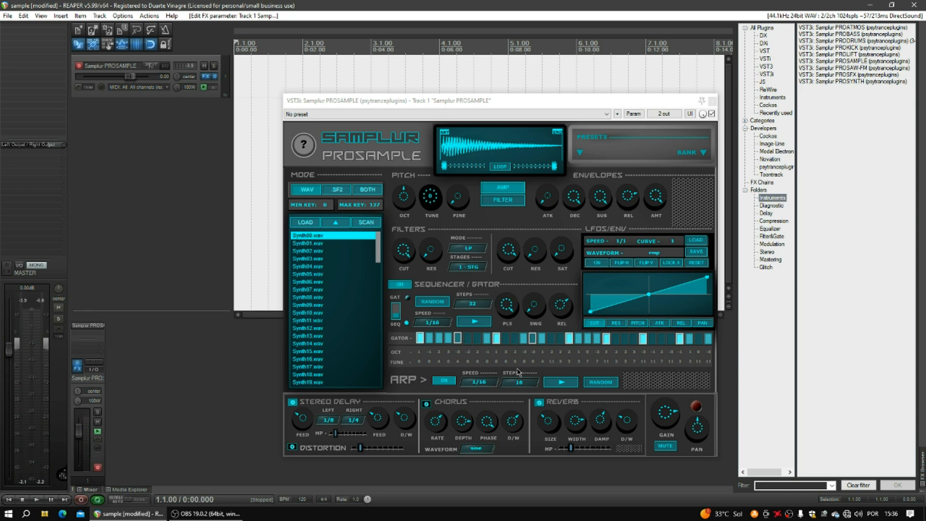
Pick a new octave value for one gator step and replay from the project start.
{"action": "left_click", "coordinate": [526, 354]}
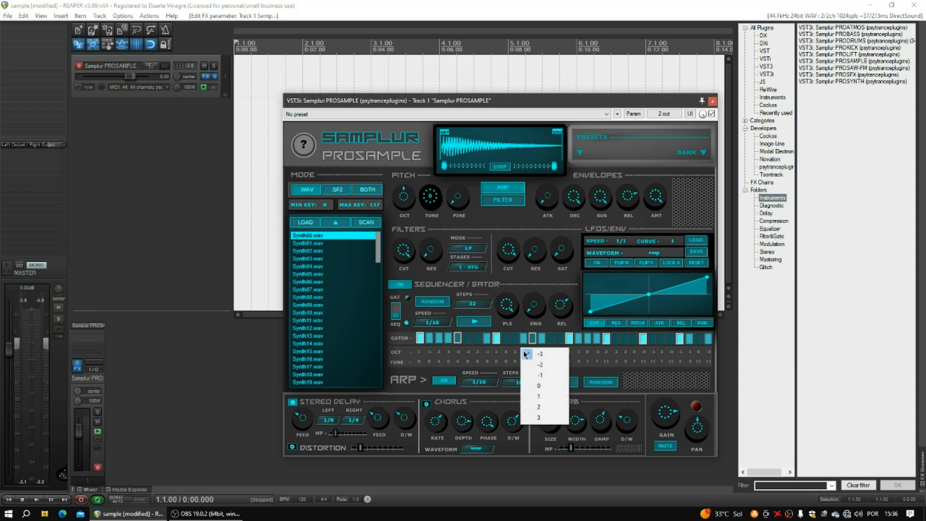
{"action": "left_click", "coordinate": [538, 384]}
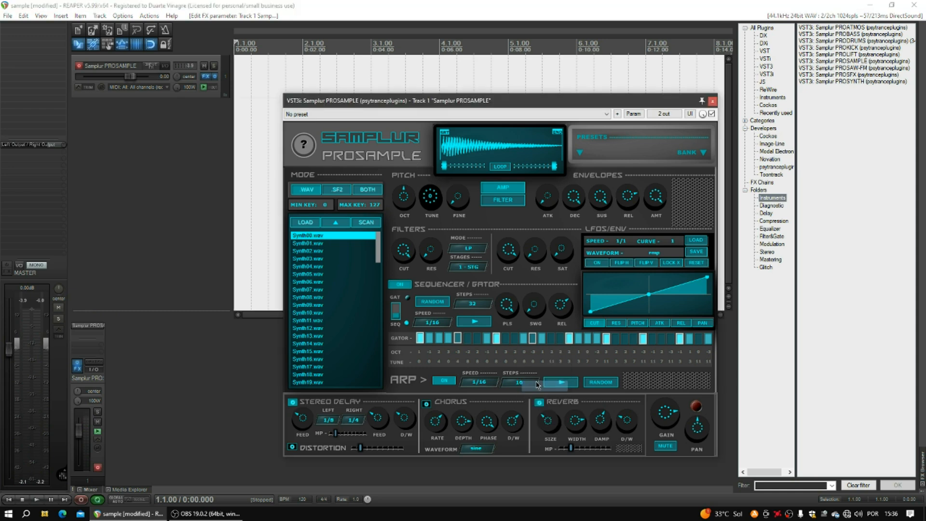
{"action": "left_click", "coordinate": [534, 352]}
{"action": "left_click", "coordinate": [538, 365]}
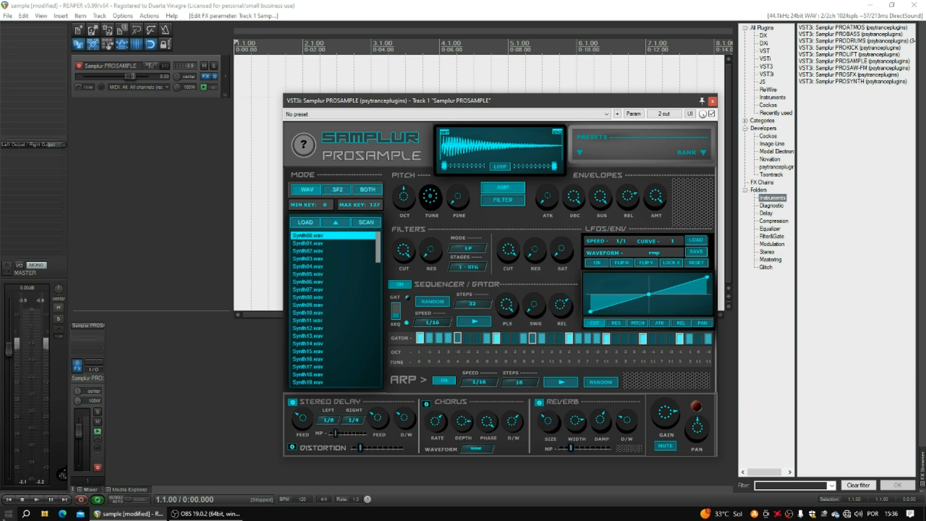
{"action": "left_click", "coordinate": [11, 502]}
{"action": "left_click", "coordinate": [36, 499]}
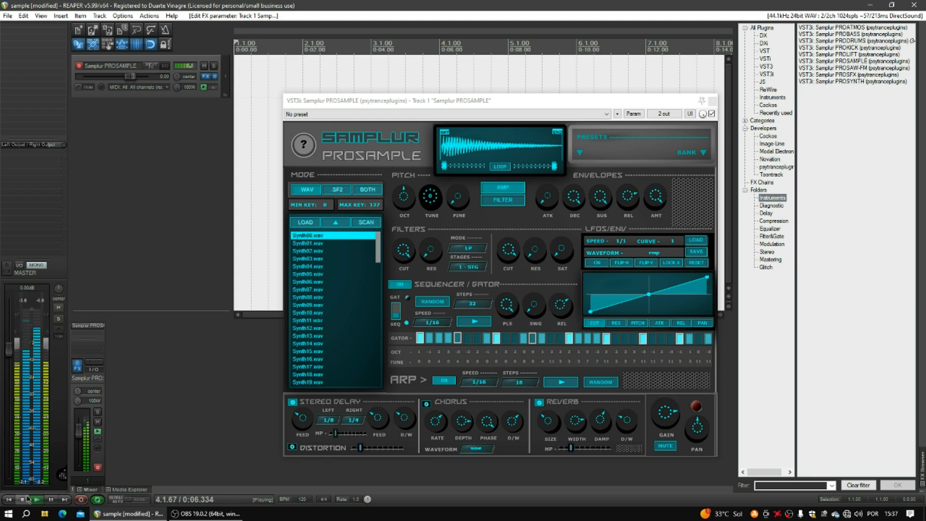
Drag the sample's end and loop points earlier and play the shortened sample briefly.
{"action": "left_click", "coordinate": [24, 500]}
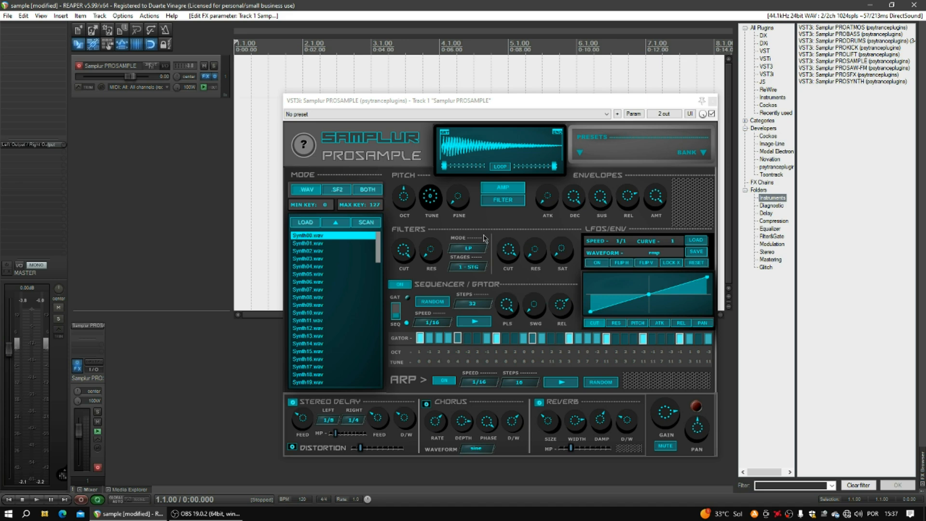
{"action": "left_click_drag", "start_coordinate": [558, 133], "coordinate": [453, 130]}
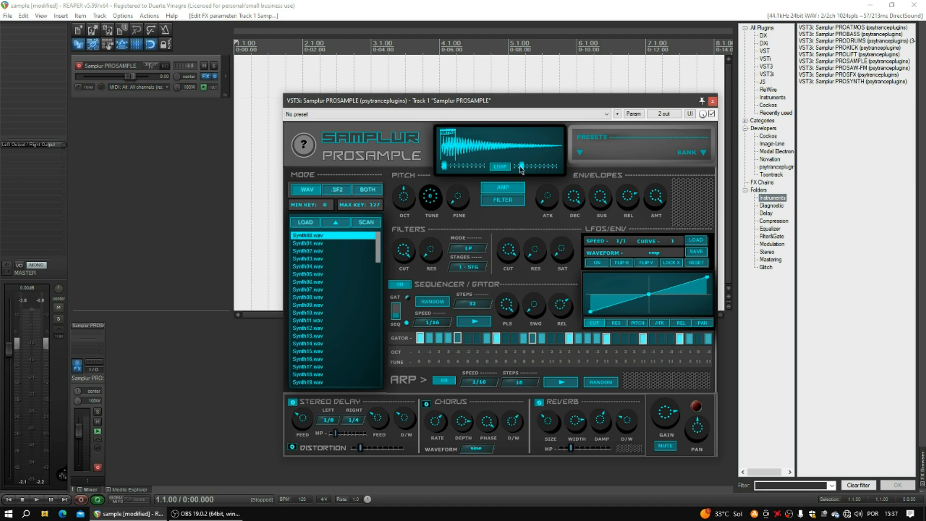
{"action": "left_click_drag", "start_coordinate": [520, 167], "coordinate": [518, 168]}
{"action": "left_click", "coordinate": [8, 500]}
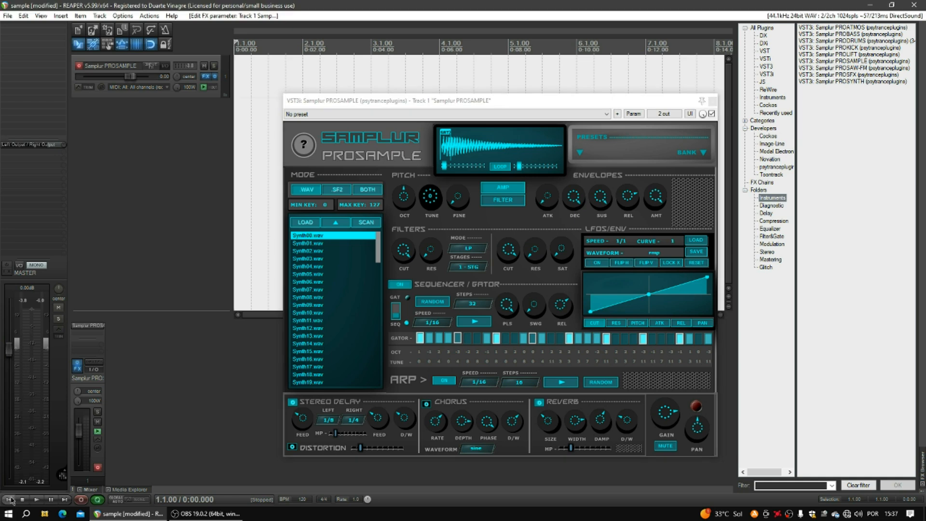
{"action": "left_click", "coordinate": [37, 500]}
{"action": "left_click", "coordinate": [27, 500]}
Switch off the reverb and stereo delay and replay from the start.
{"action": "left_click", "coordinate": [541, 403]}
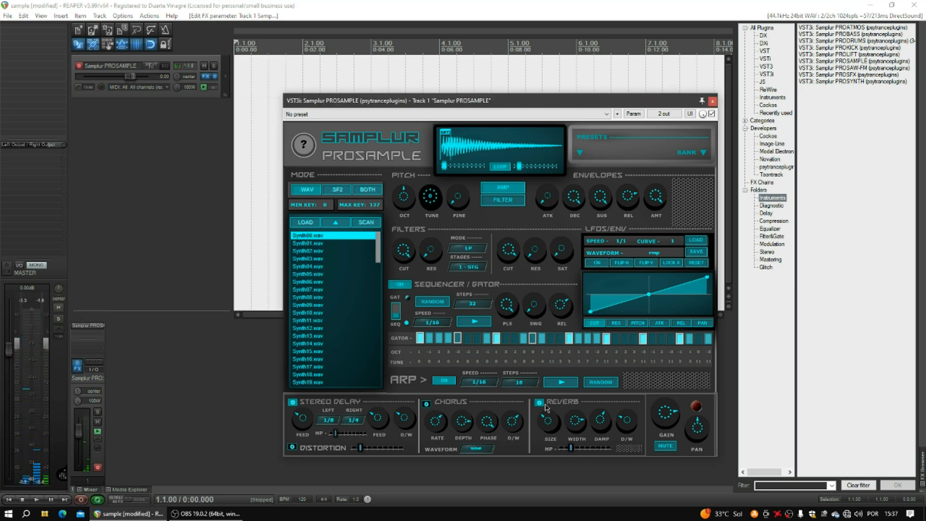
{"action": "left_click", "coordinate": [292, 403]}
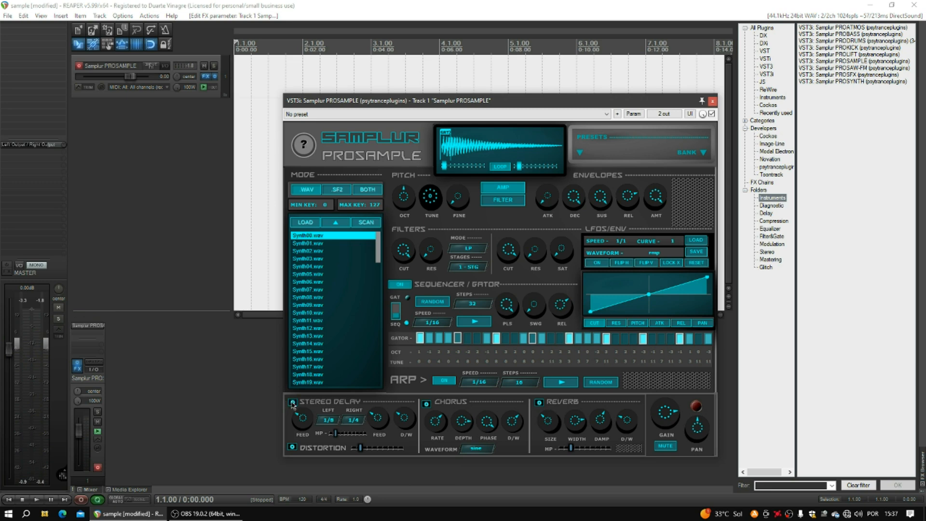
{"action": "left_click", "coordinate": [8, 499]}
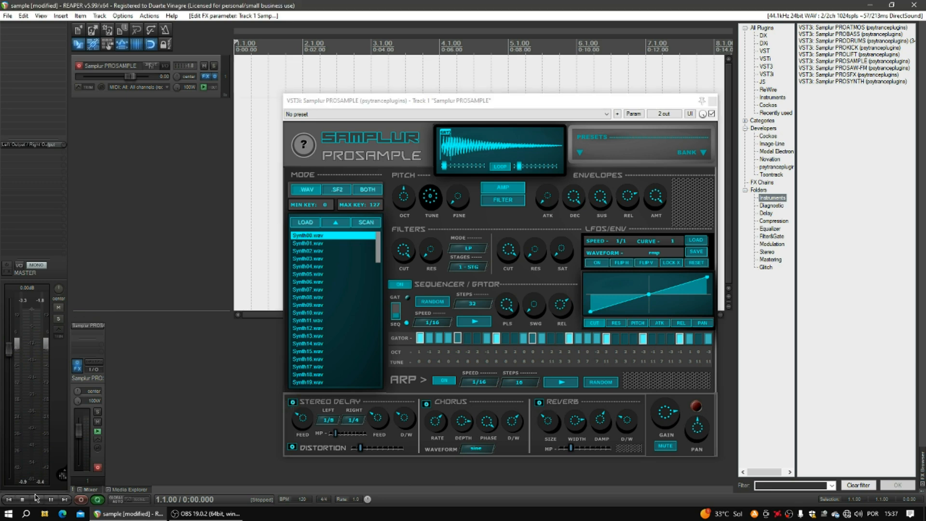
{"action": "left_click", "coordinate": [36, 499]}
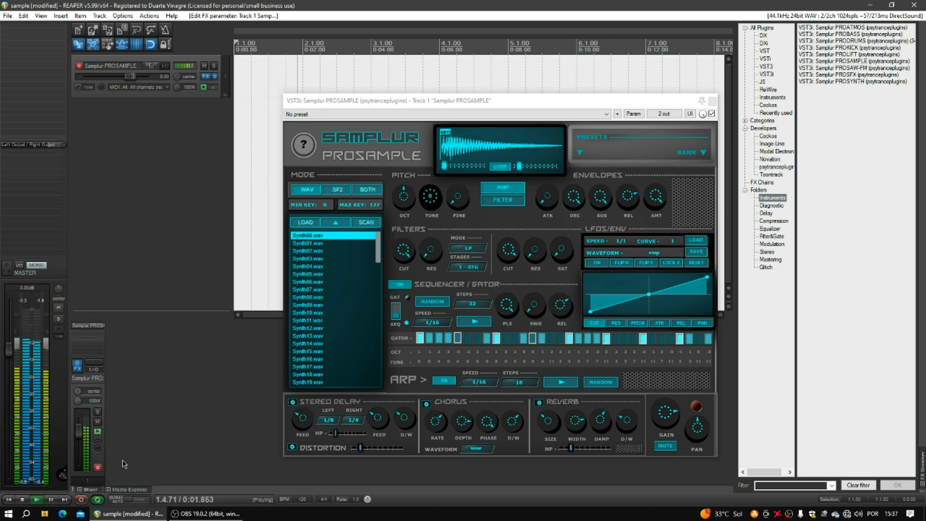
Audition Synth02, Synth03, Synth04 and Synth05.wav during playback, then switch the arpeggiator off.
{"action": "left_click", "coordinate": [309, 250]}
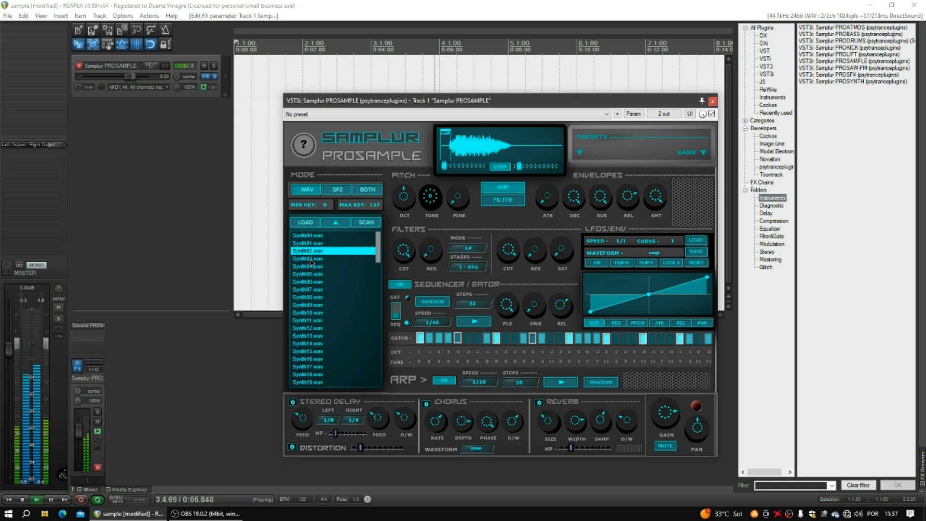
{"action": "left_click", "coordinate": [312, 259]}
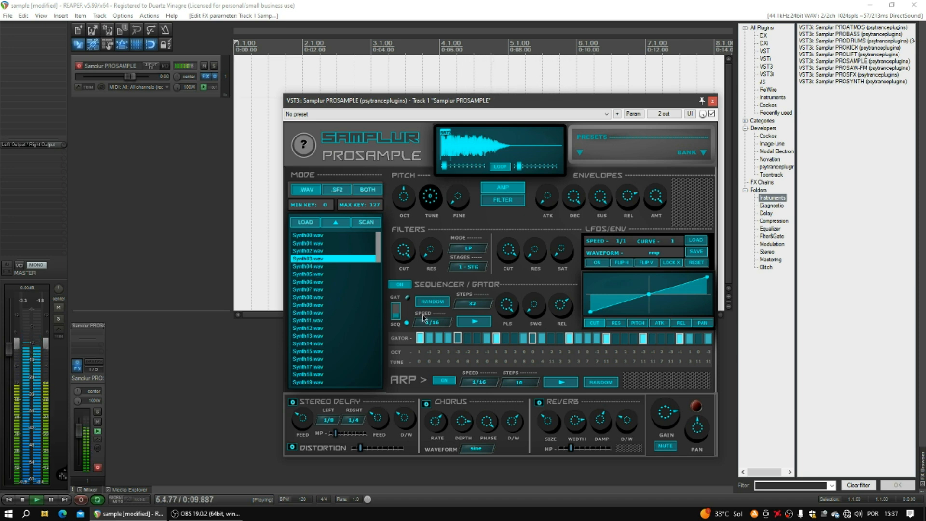
{"action": "left_click", "coordinate": [307, 268]}
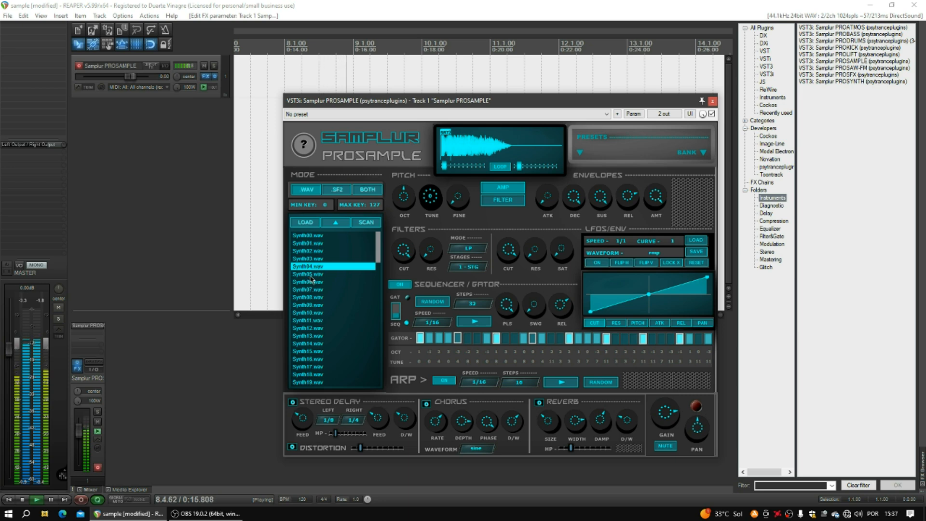
{"action": "left_click", "coordinate": [311, 276]}
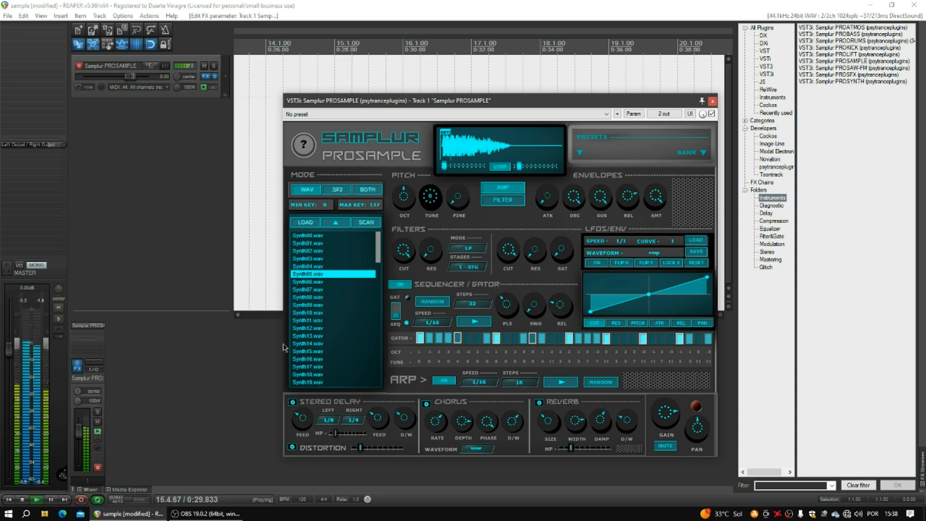
{"action": "left_click", "coordinate": [452, 383]}
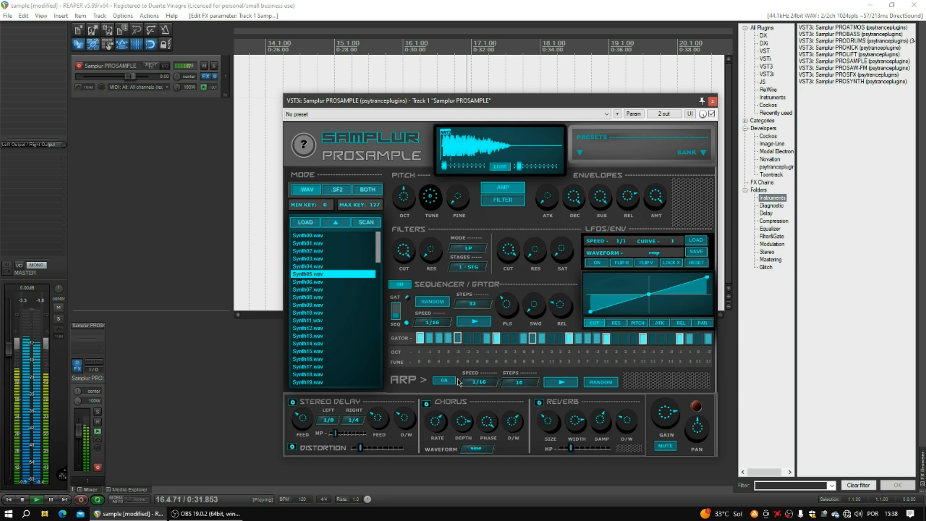
Stop playback, randomize a new gator step pattern, and load Synth11.wav as the sample.
{"action": "left_click", "coordinate": [28, 499]}
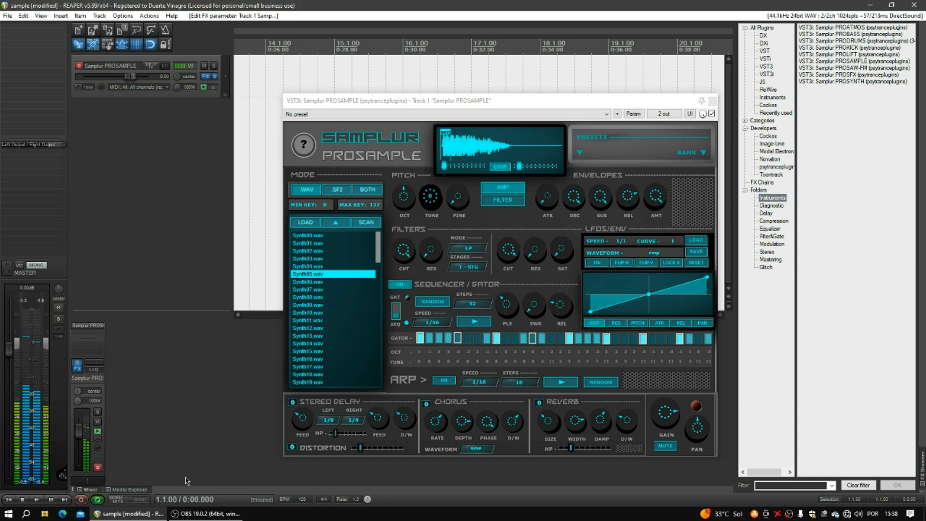
{"action": "left_click", "coordinate": [508, 302]}
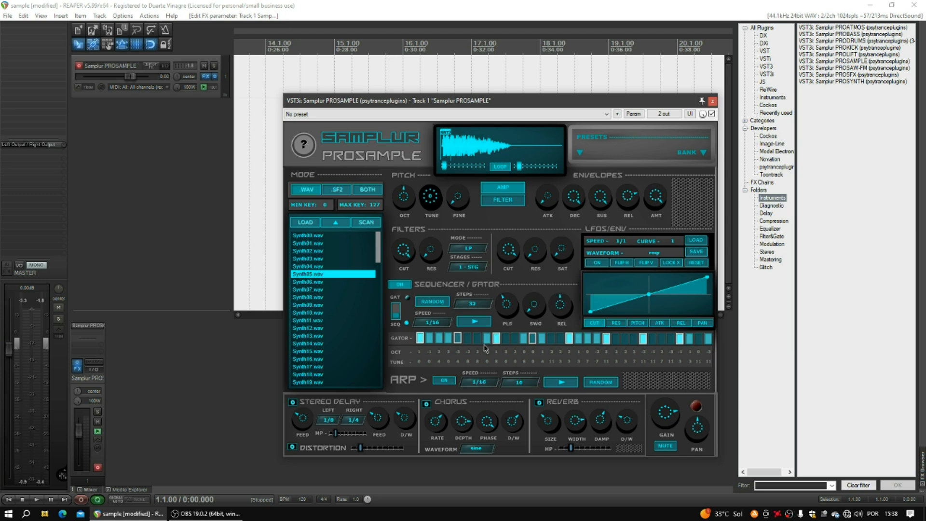
{"action": "left_click", "coordinate": [432, 304]}
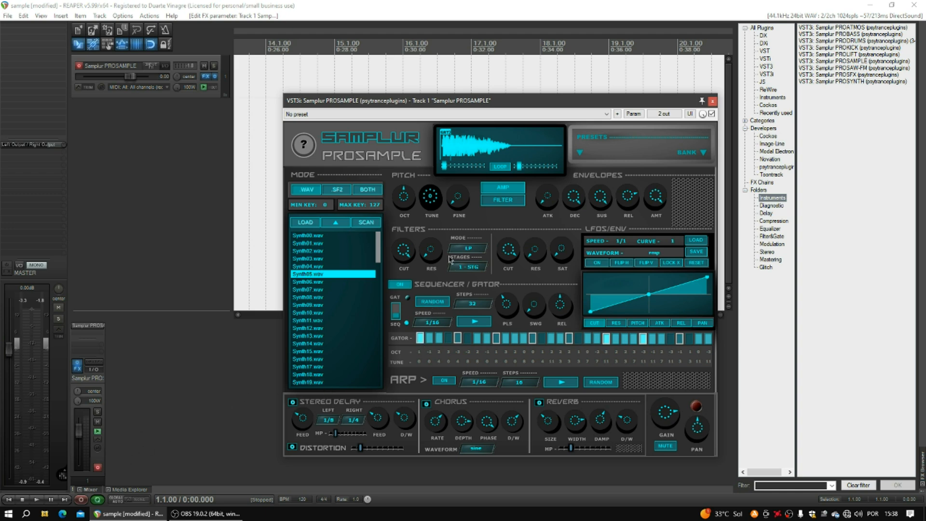
{"action": "left_click", "coordinate": [317, 321]}
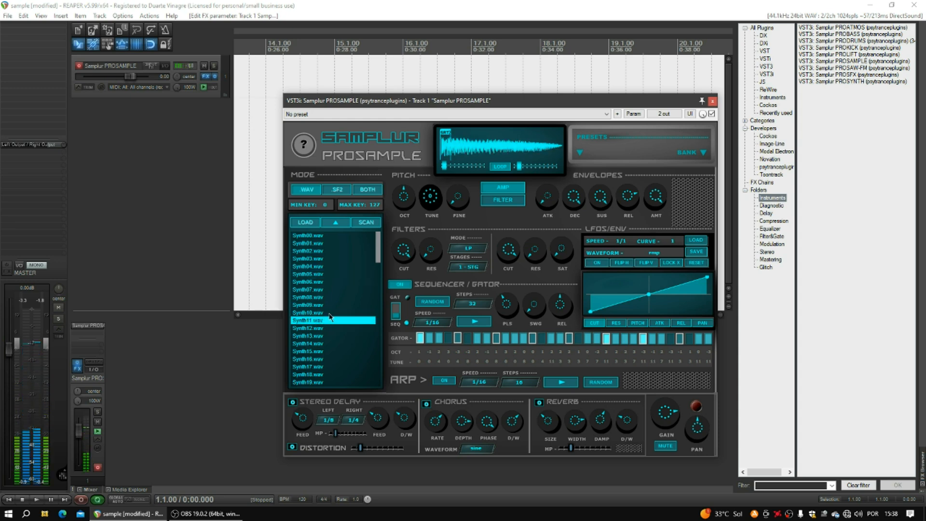
During playback, nudge the loop end, lower sequencer and envelope release, and re-enable the arpeggiator.
{"action": "left_click_drag", "start_coordinate": [519, 165], "coordinate": [518, 168]}
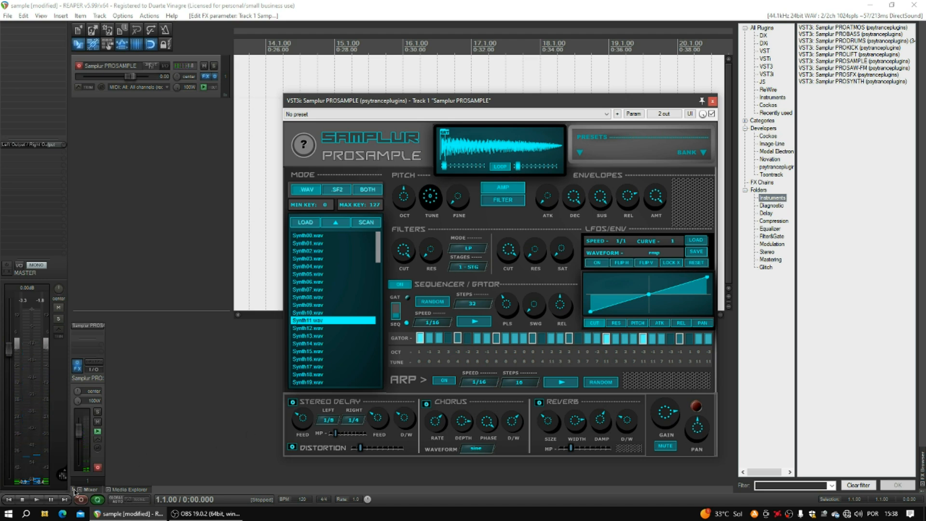
{"action": "left_click", "coordinate": [38, 500]}
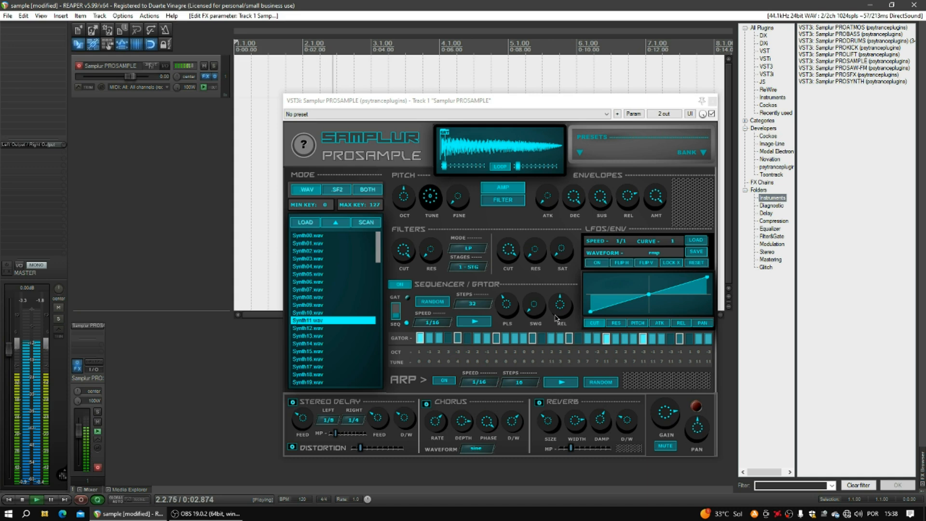
{"action": "left_click_drag", "start_coordinate": [560, 307], "coordinate": [558, 380]}
{"action": "left_click_drag", "start_coordinate": [637, 198], "coordinate": [631, 220]}
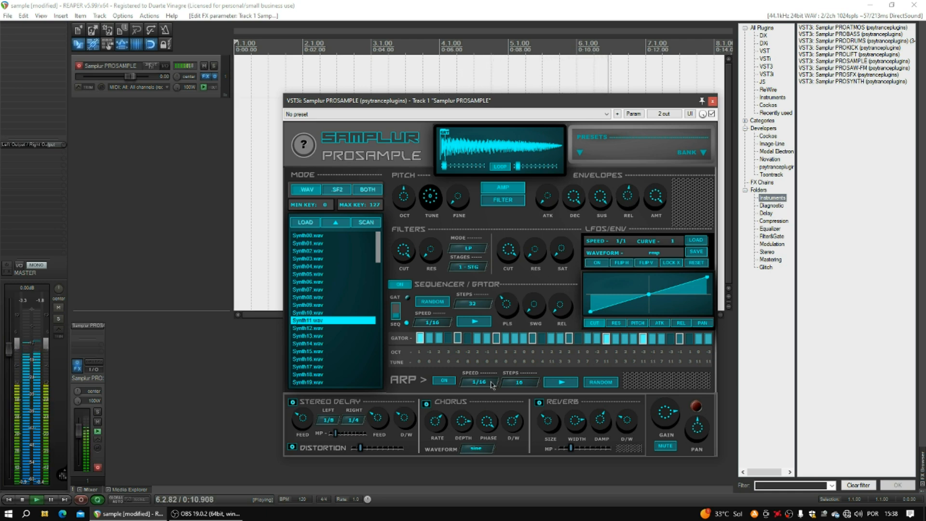
{"action": "left_click", "coordinate": [444, 381]}
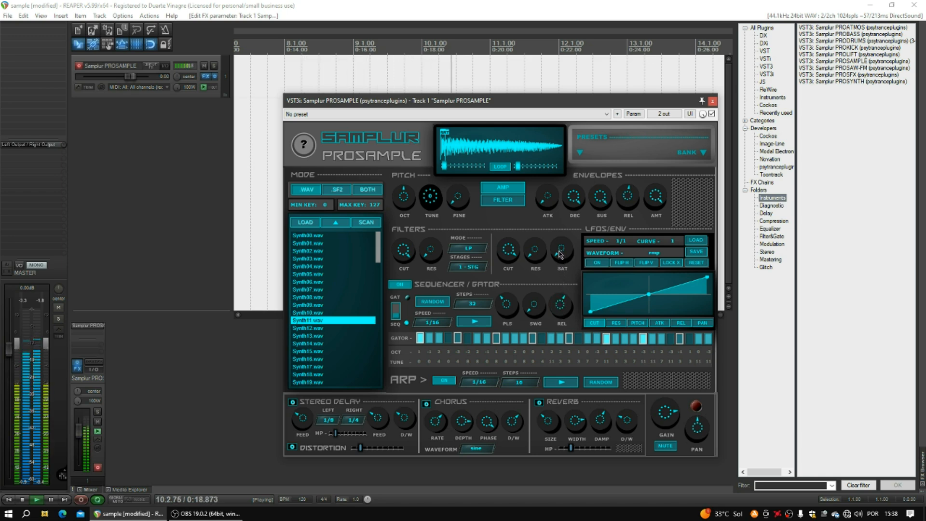
Raise the sequencer pulse amount, stop playback, and switch the sampler to SF2 mode.
{"action": "left_click_drag", "start_coordinate": [506, 308], "coordinate": [509, 290]}
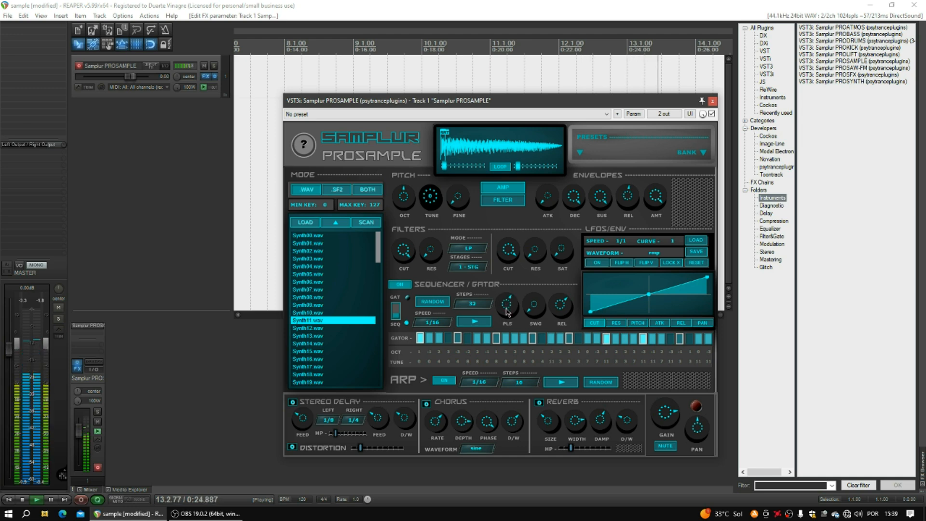
{"action": "key", "text": "space"}
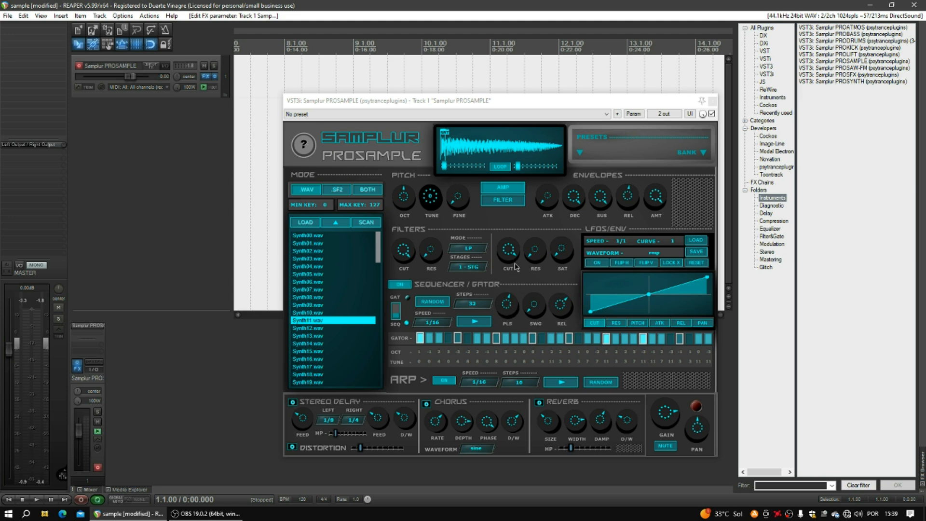
{"action": "mouse_move", "coordinate": [379, 249]}
{"action": "left_mouse_down"}
{"action": "mouse_move", "coordinate": [378, 381]}
{"action": "mouse_move", "coordinate": [378, 244]}
{"action": "left_mouse_up"}
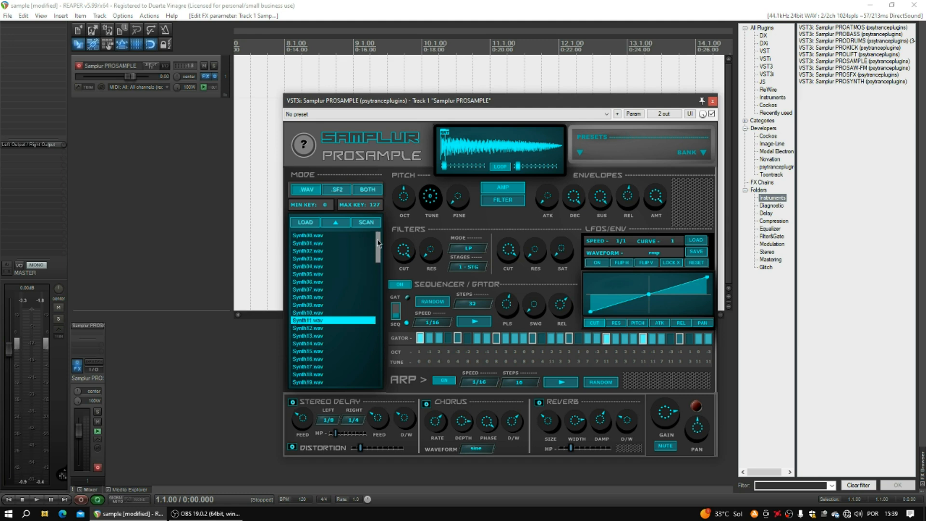
{"action": "left_click", "coordinate": [342, 192]}
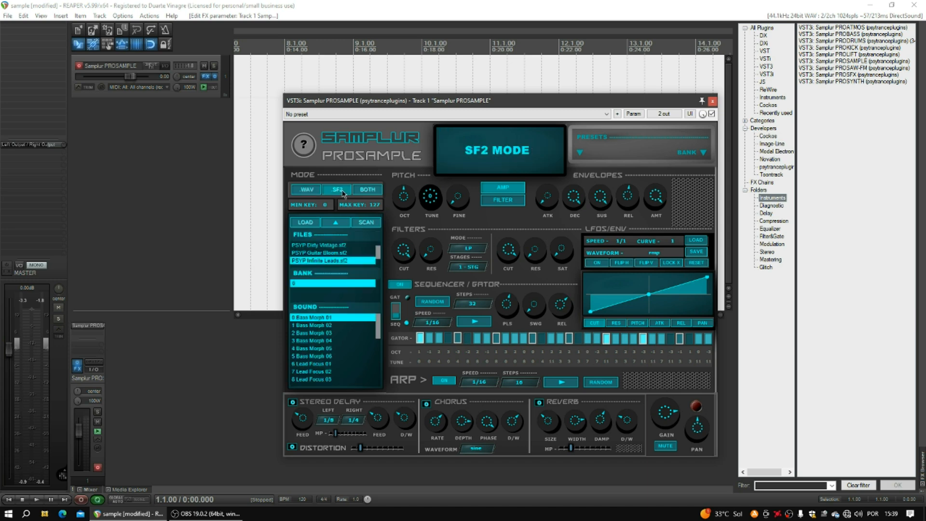
Browse up to the soundfont folders, peek into PSYP SF2 On Drums, then open PSYP SF2 Soundbank.
{"action": "left_click", "coordinate": [343, 226]}
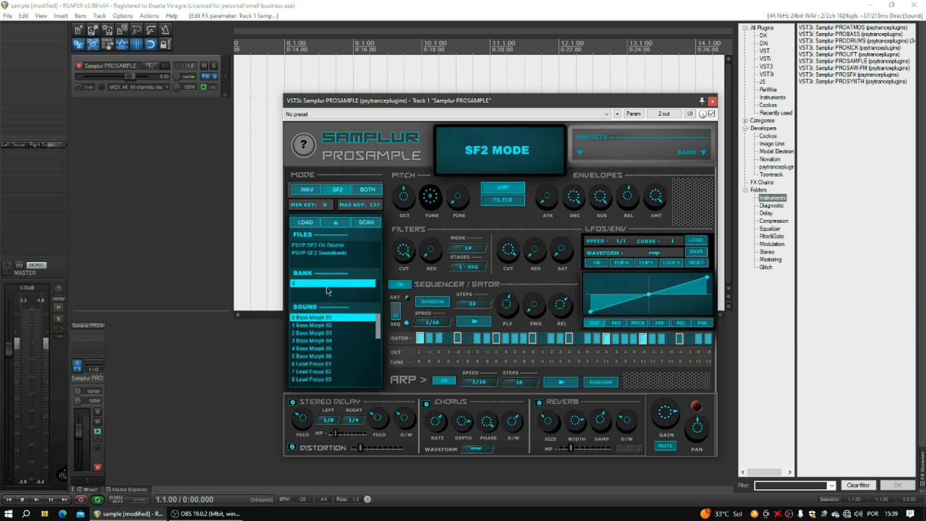
{"action": "left_click", "coordinate": [317, 246]}
{"action": "mouse_move", "coordinate": [379, 249]}
{"action": "left_mouse_down"}
{"action": "mouse_move", "coordinate": [380, 271]}
{"action": "mouse_move", "coordinate": [379, 247]}
{"action": "left_mouse_up"}
{"action": "left_click", "coordinate": [344, 225]}
{"action": "left_click", "coordinate": [324, 254]}
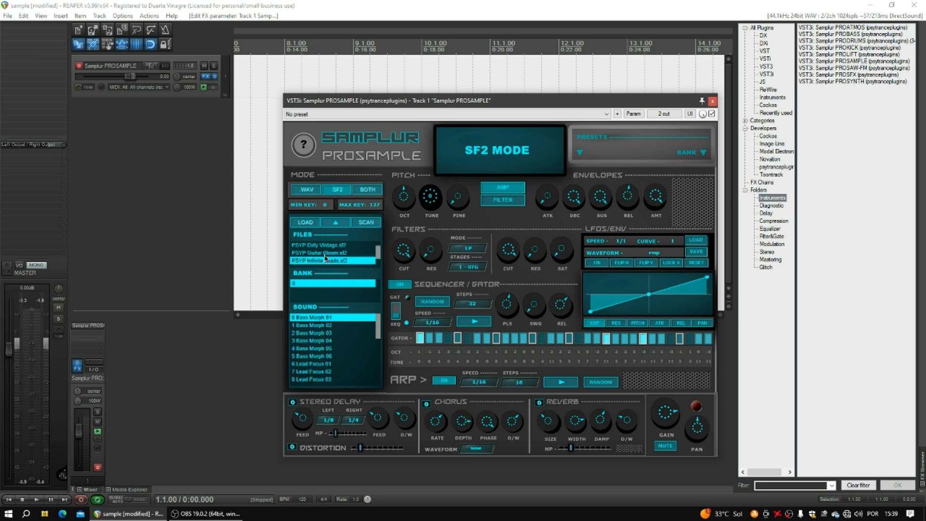
Audition the PSYP Dirty Vintage, BassBoss and Guitar Bloom soundfonts.
{"action": "left_click", "coordinate": [333, 246]}
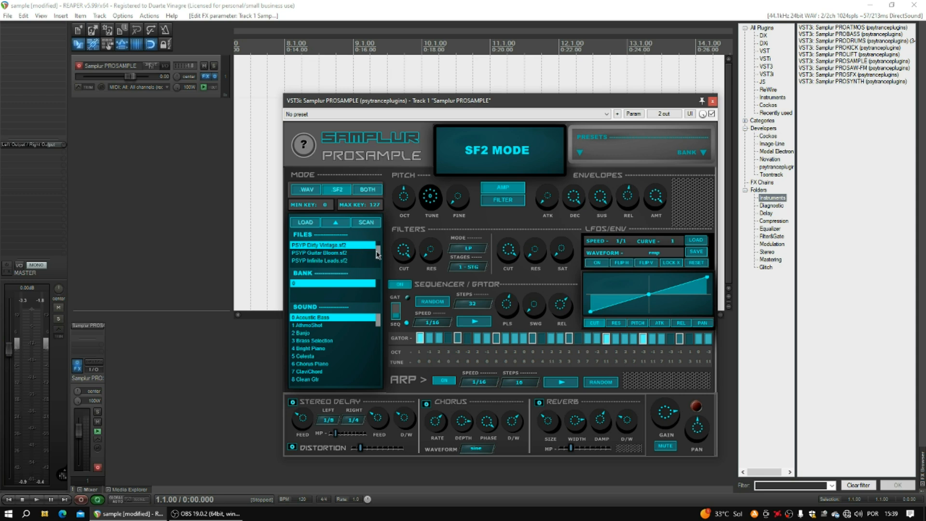
{"action": "left_click_drag", "start_coordinate": [377, 254], "coordinate": [381, 242]}
{"action": "left_click", "coordinate": [333, 246]}
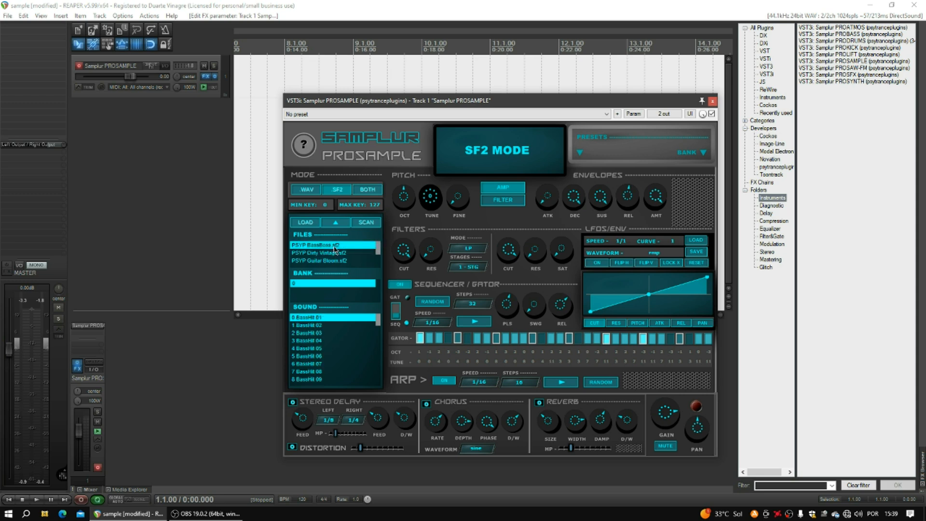
{"action": "left_click", "coordinate": [331, 253]}
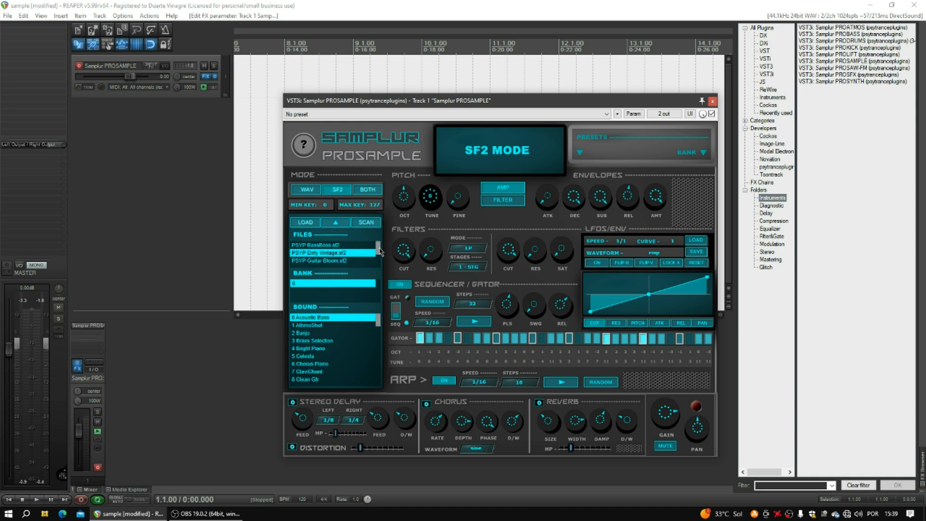
{"action": "left_click_drag", "start_coordinate": [379, 253], "coordinate": [379, 258]}
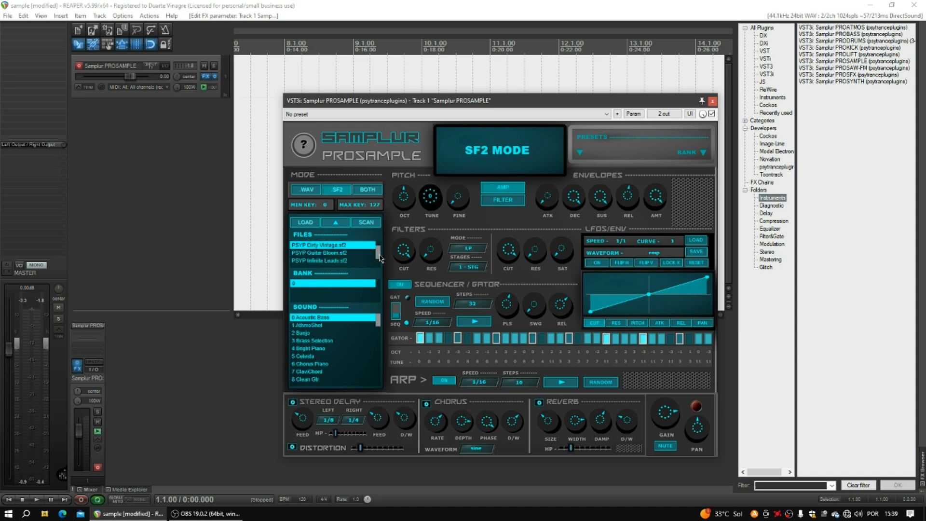
{"action": "left_click", "coordinate": [329, 254]}
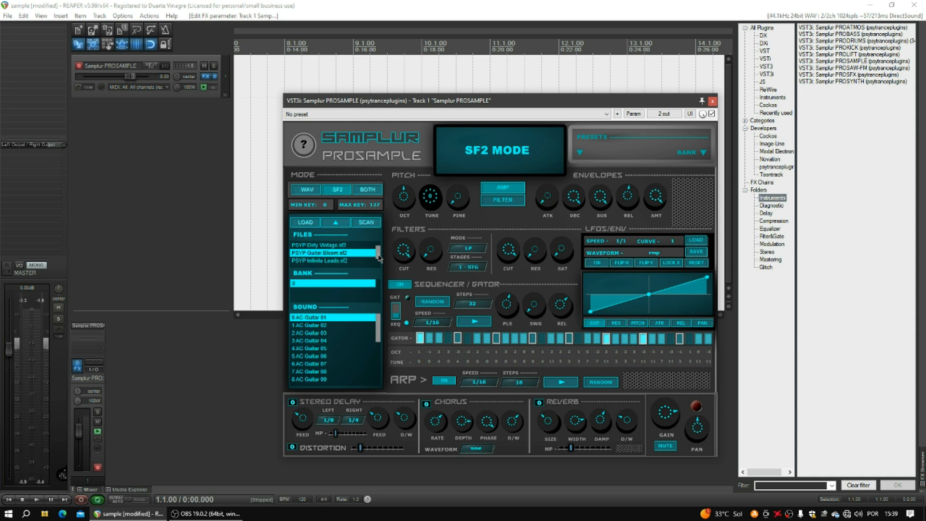
{"action": "left_click_drag", "start_coordinate": [379, 258], "coordinate": [378, 262]}
Try PSYP Infinite Leads, Rave Shots and Small Shots, then settle on PSYP Guitar Bloom.sf2.
{"action": "left_click", "coordinate": [340, 253]}
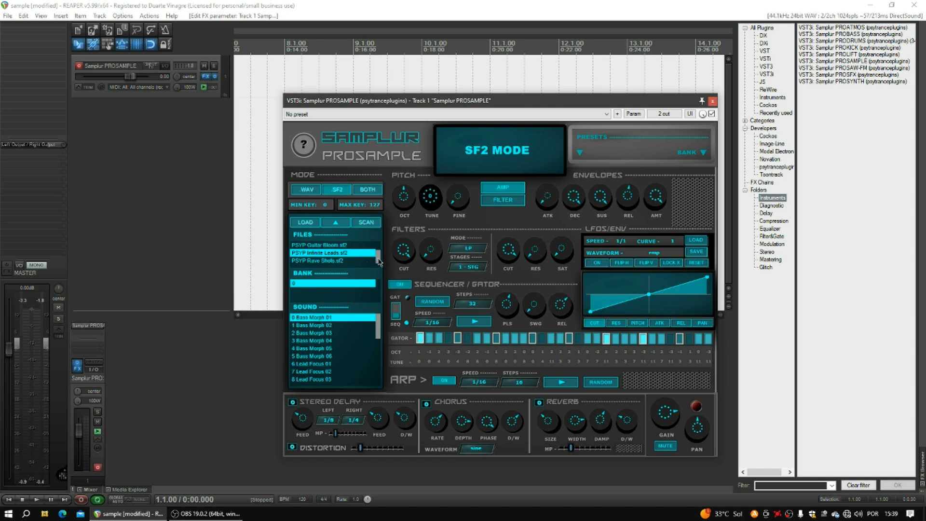
{"action": "left_click_drag", "start_coordinate": [379, 261], "coordinate": [379, 267]}
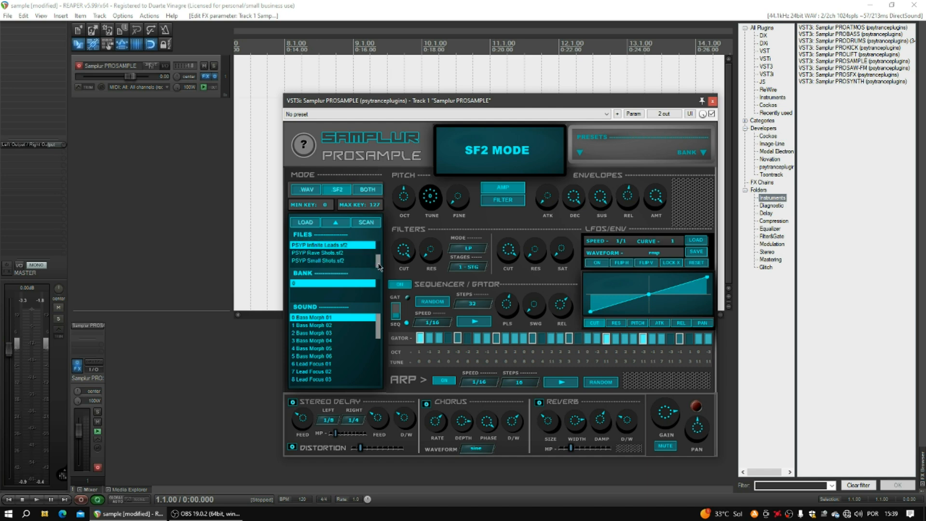
{"action": "left_click", "coordinate": [334, 254]}
{"action": "left_click", "coordinate": [334, 261]}
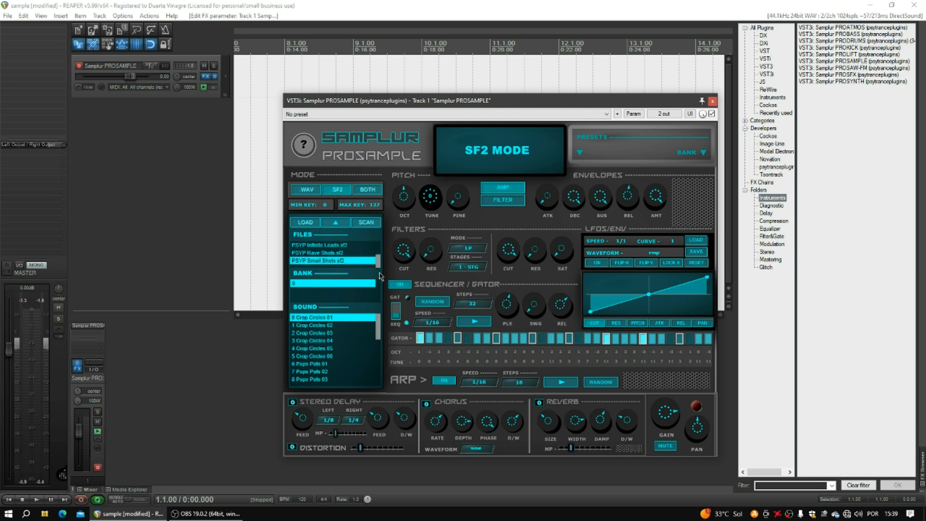
{"action": "mouse_move", "coordinate": [379, 264]}
{"action": "left_mouse_down"}
{"action": "mouse_move", "coordinate": [376, 238]}
{"action": "mouse_move", "coordinate": [379, 255]}
{"action": "left_mouse_up"}
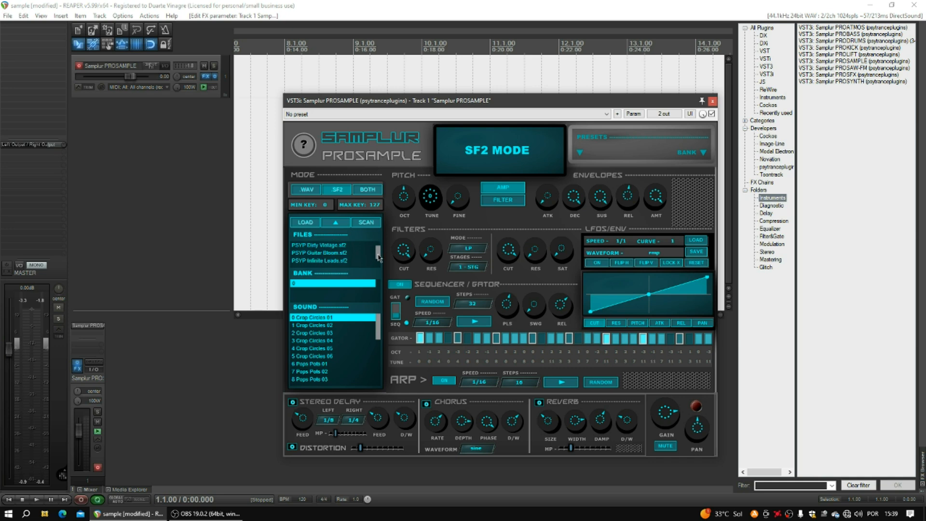
{"action": "left_click", "coordinate": [331, 254]}
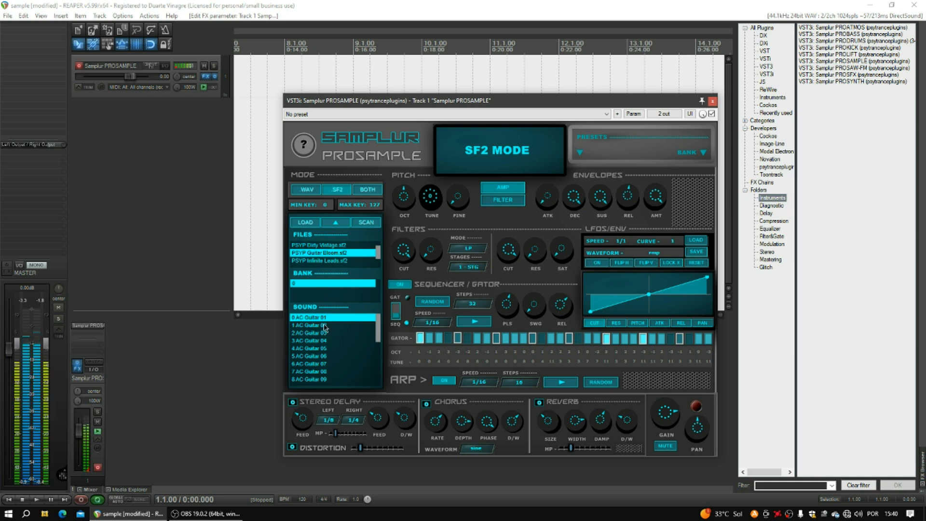
Turn on the arpeggiator and audition AC Guitar 02, 03 and Distorted Guitar 02, 04.
{"action": "left_click", "coordinate": [444, 379]}
{"action": "left_click", "coordinate": [321, 326]}
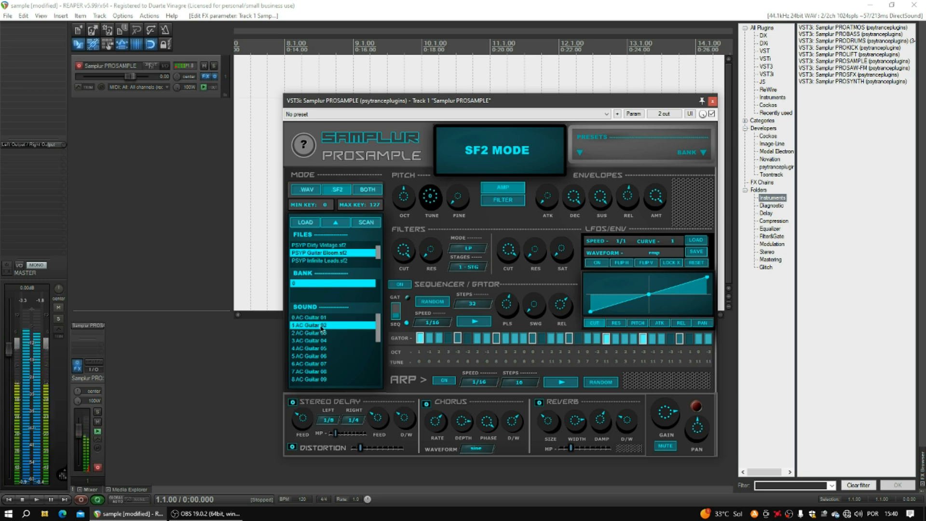
{"action": "left_click", "coordinate": [321, 334]}
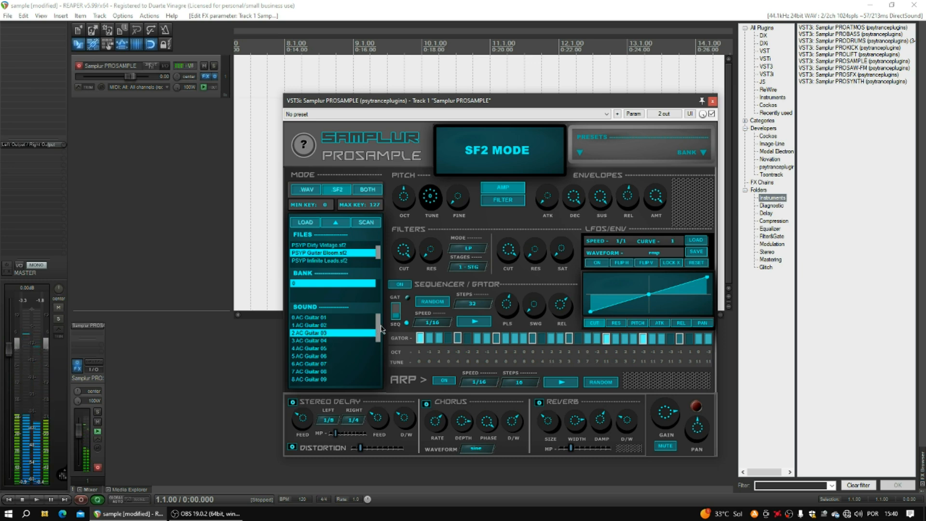
{"action": "scroll", "coordinate": [381, 329], "scroll_direction": "down", "scroll_amount": 3}
{"action": "left_click", "coordinate": [337, 349]}
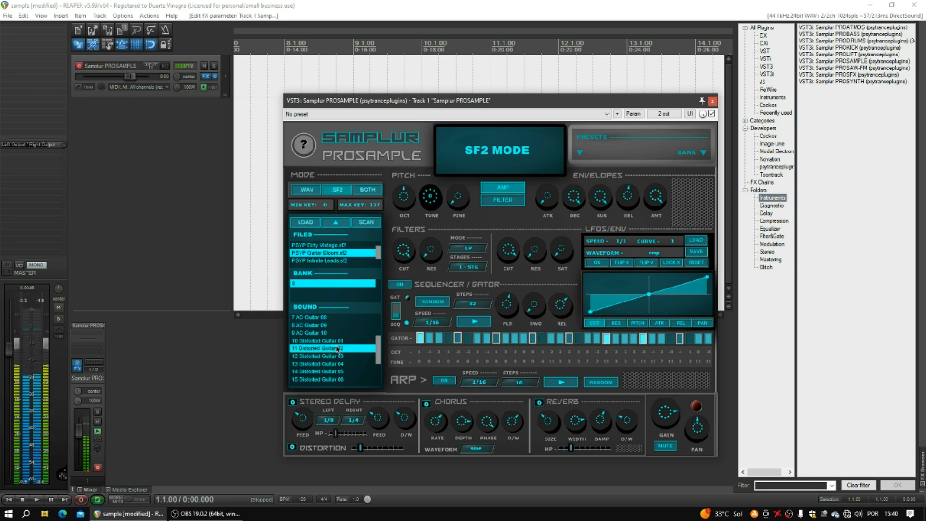
{"action": "left_click", "coordinate": [340, 364]}
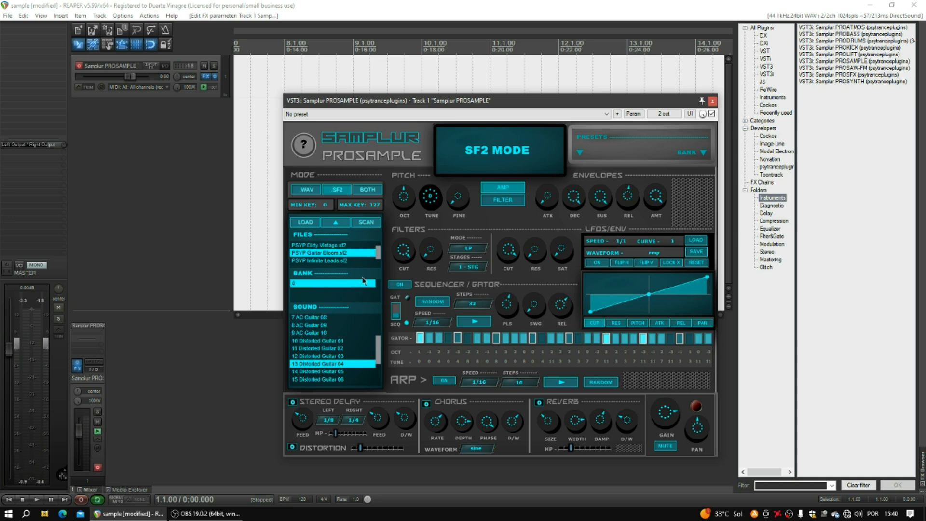
Load PSYP Rave Shots.sf2 and audition Octo 02 through Octo 05, settling on Octo 06.
{"action": "left_click_drag", "start_coordinate": [381, 253], "coordinate": [380, 265]}
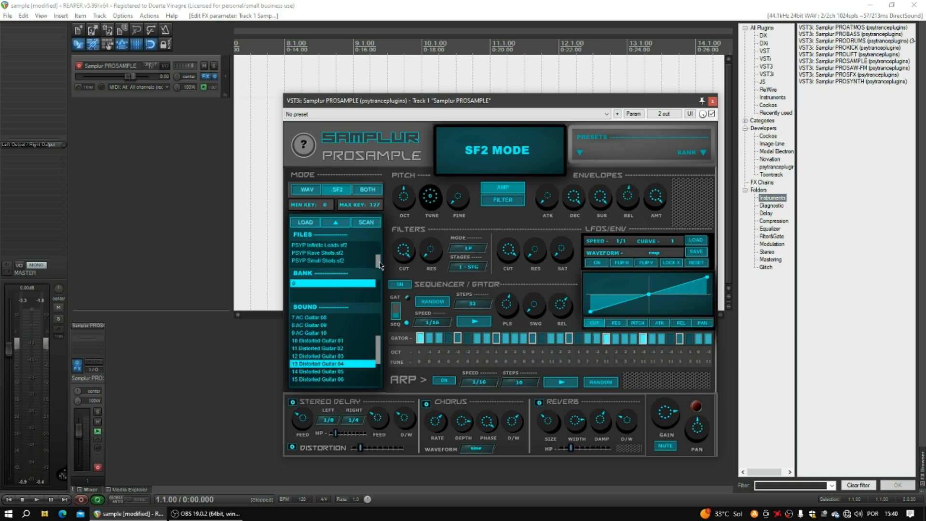
{"action": "left_click", "coordinate": [328, 254]}
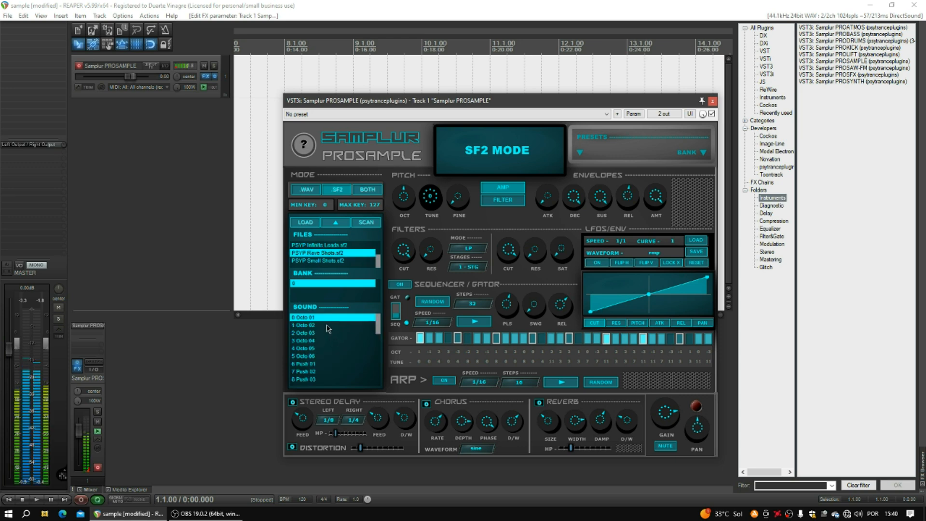
{"action": "left_click", "coordinate": [328, 328]}
{"action": "left_click", "coordinate": [329, 336]}
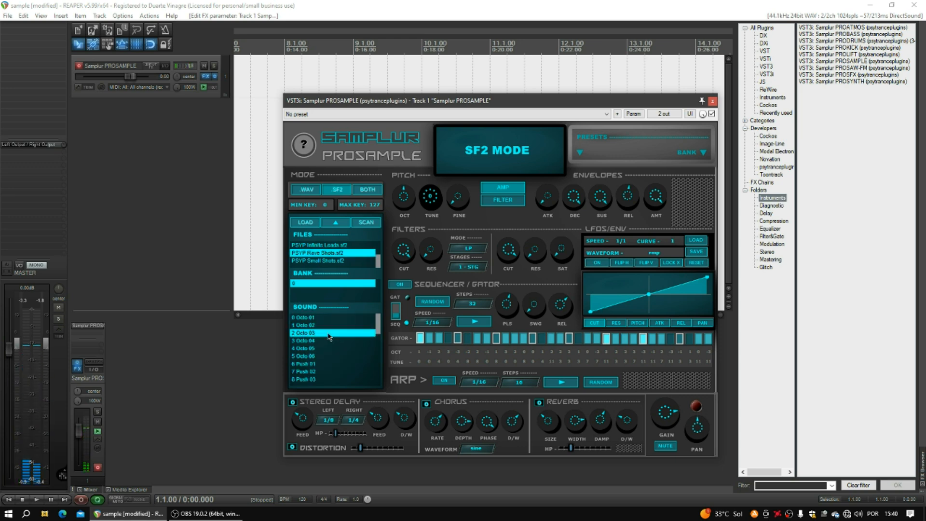
{"action": "left_click", "coordinate": [326, 343]}
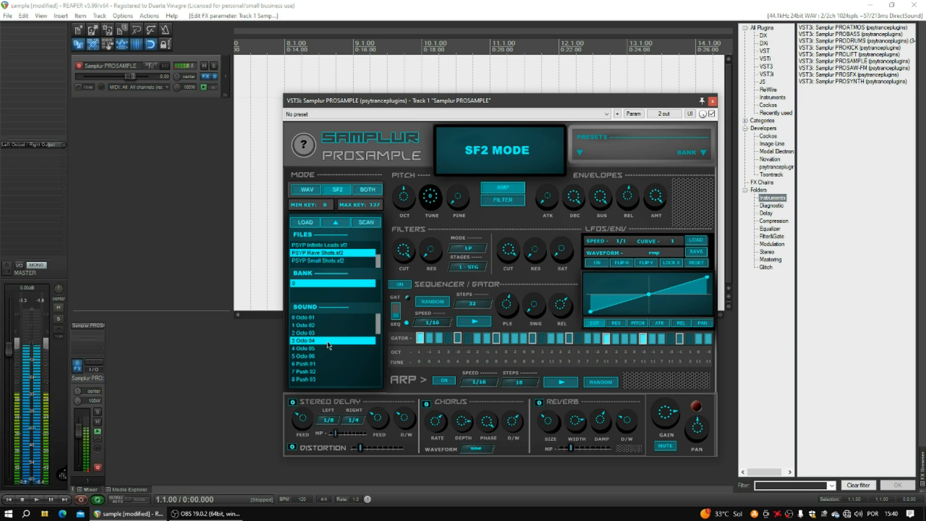
{"action": "left_click", "coordinate": [328, 349]}
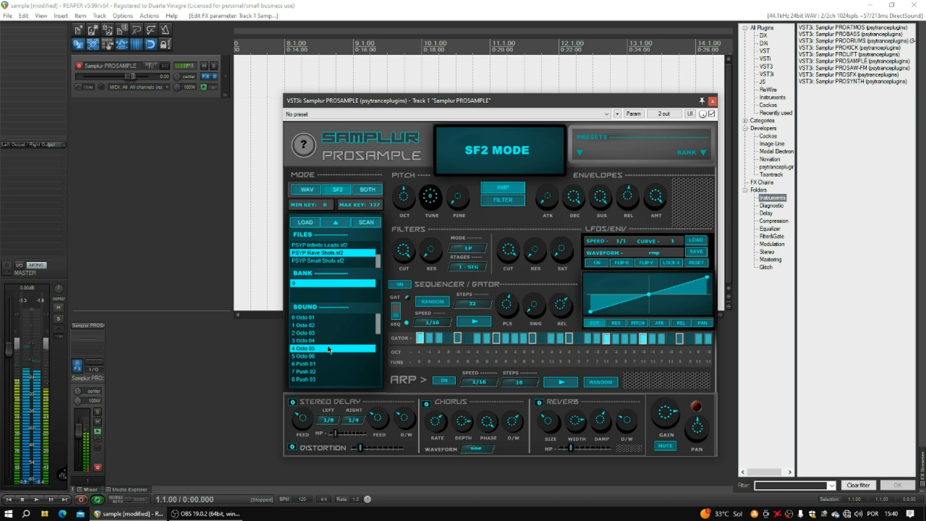
{"action": "left_click", "coordinate": [327, 358]}
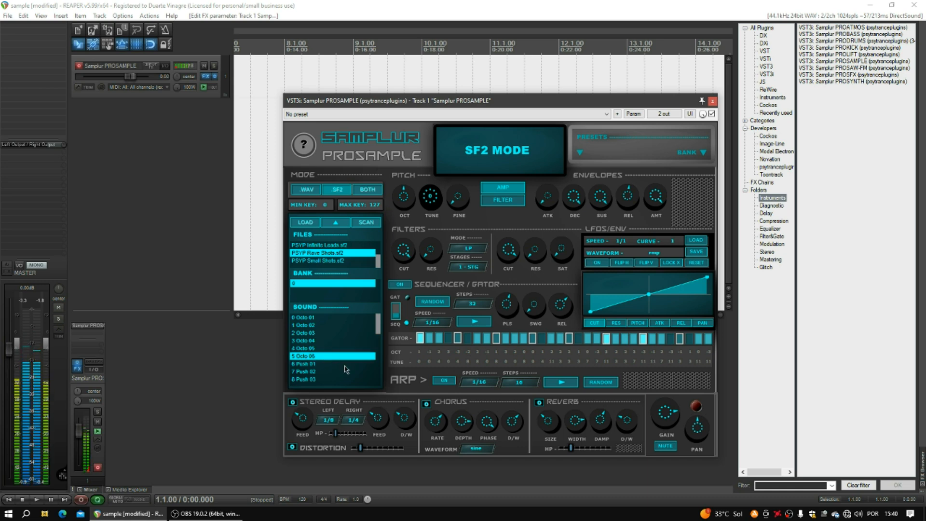
Enable the reverb and lower the OCT pitch knob.
{"action": "left_click", "coordinate": [540, 403]}
{"action": "mouse_move", "coordinate": [402, 199]}
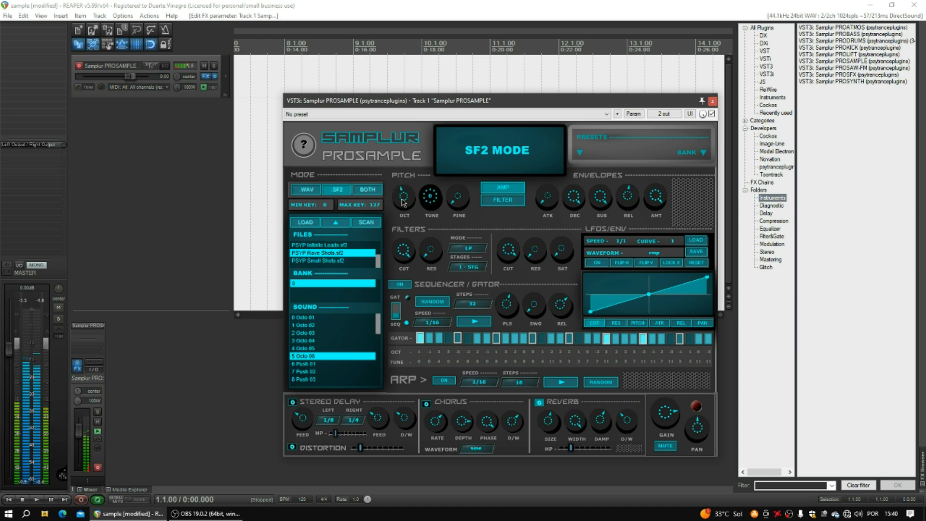
{"action": "left_click_drag", "start_coordinate": [403, 199], "coordinate": [405, 207]}
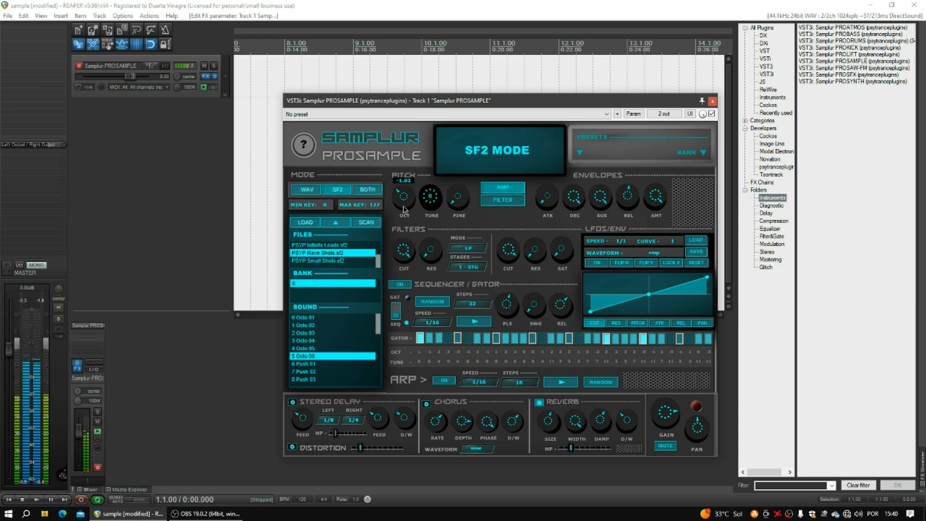